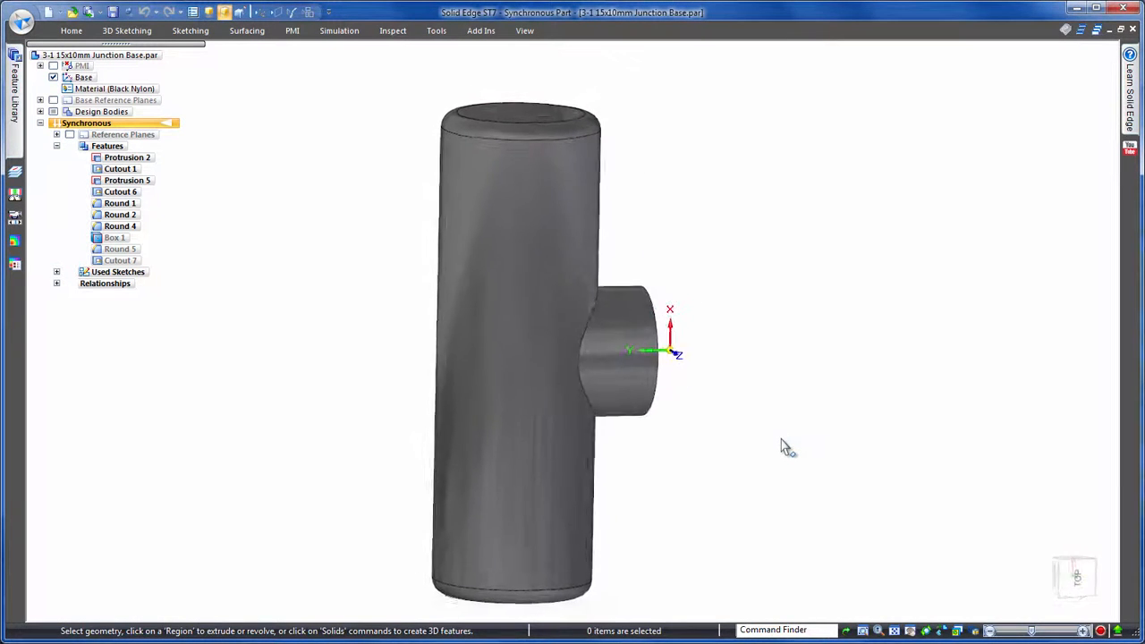
Create a reference plane from the base coordinate plane, offset about 44 mm beyond the junction's side opposite the stub
click(71, 31)
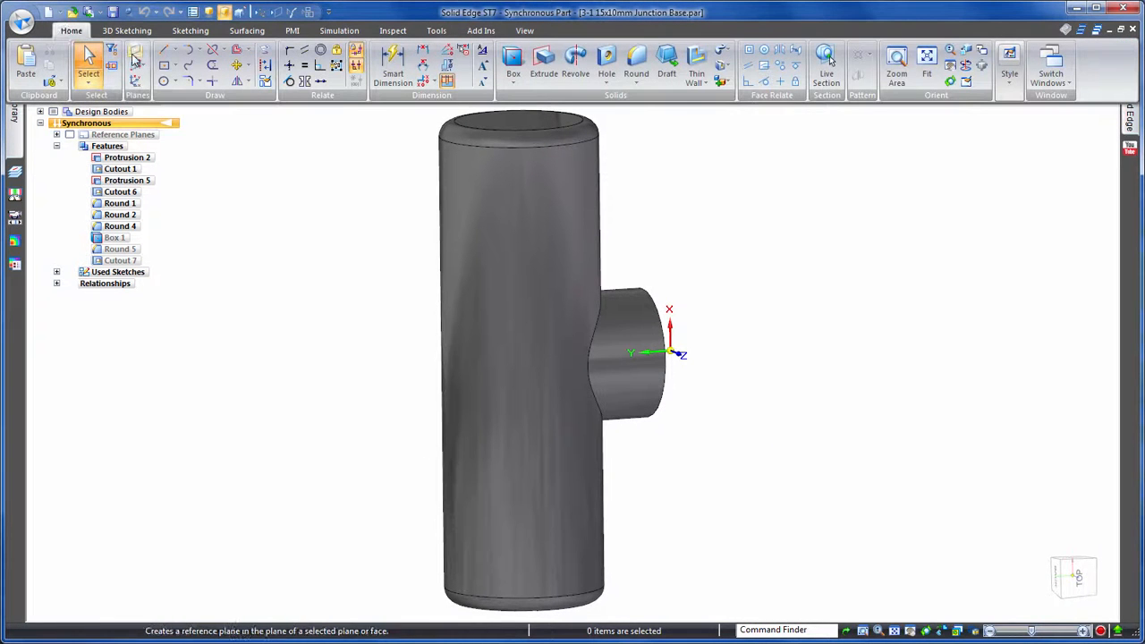
click(94, 54)
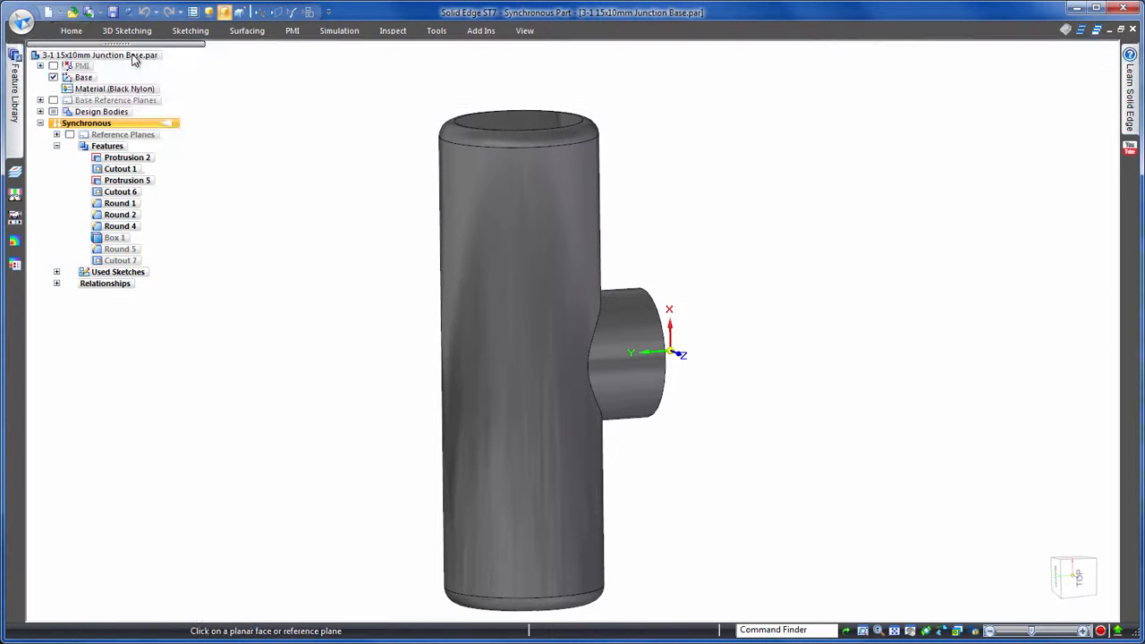
click(685, 342)
click(689, 336)
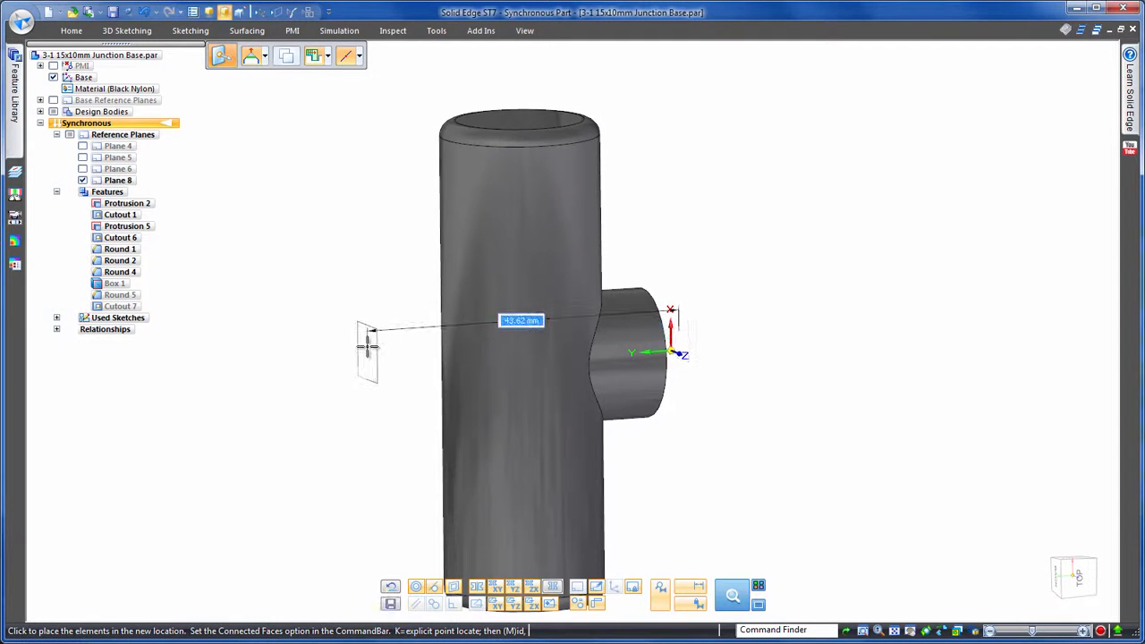
click(367, 346)
key(Escape)
Place three in-line holes on the offset plane, one at the origin and one 20 mm to either side along X
middle_drag(383, 269, 344, 221)
click(81, 35)
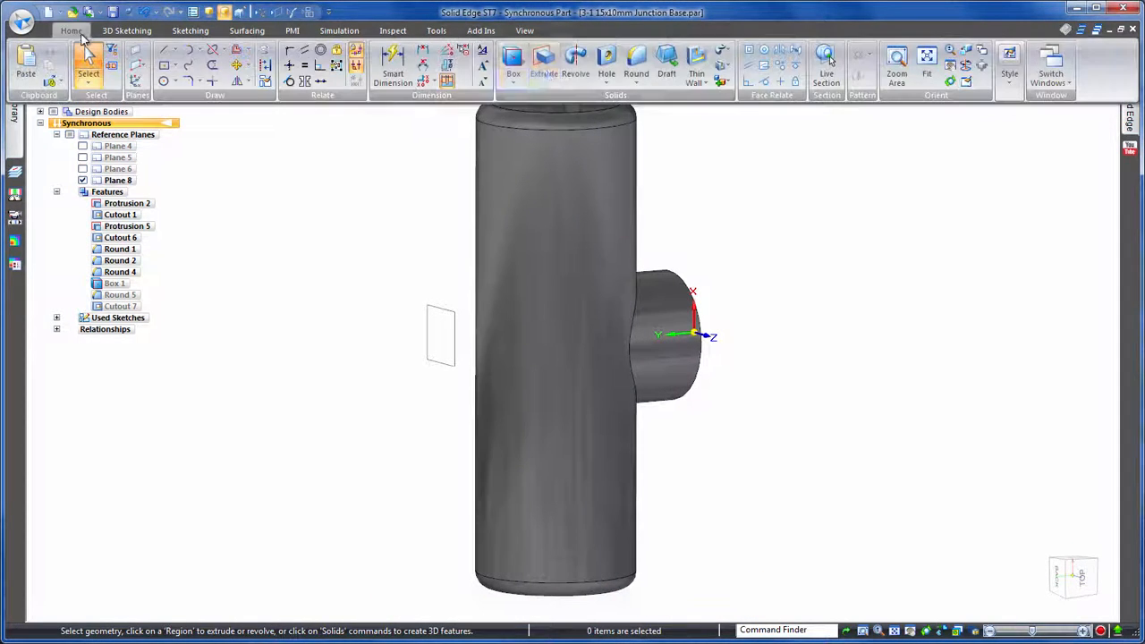
click(606, 63)
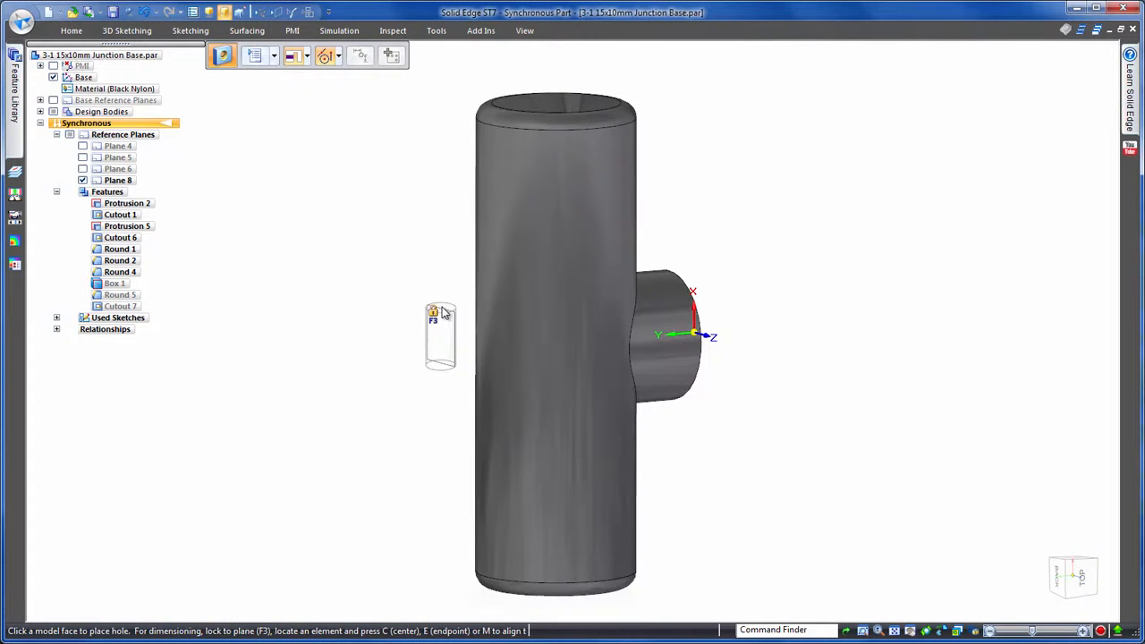
key(F3)
key(ctrl+h)
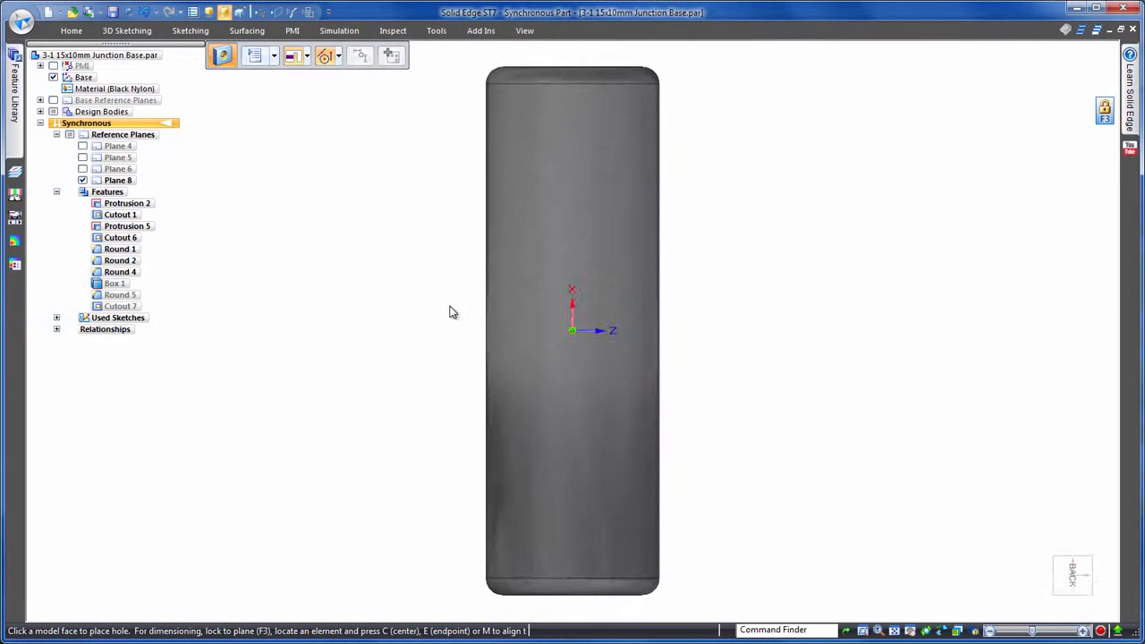
click(573, 331)
key(c)
click(575, 282)
key(c)
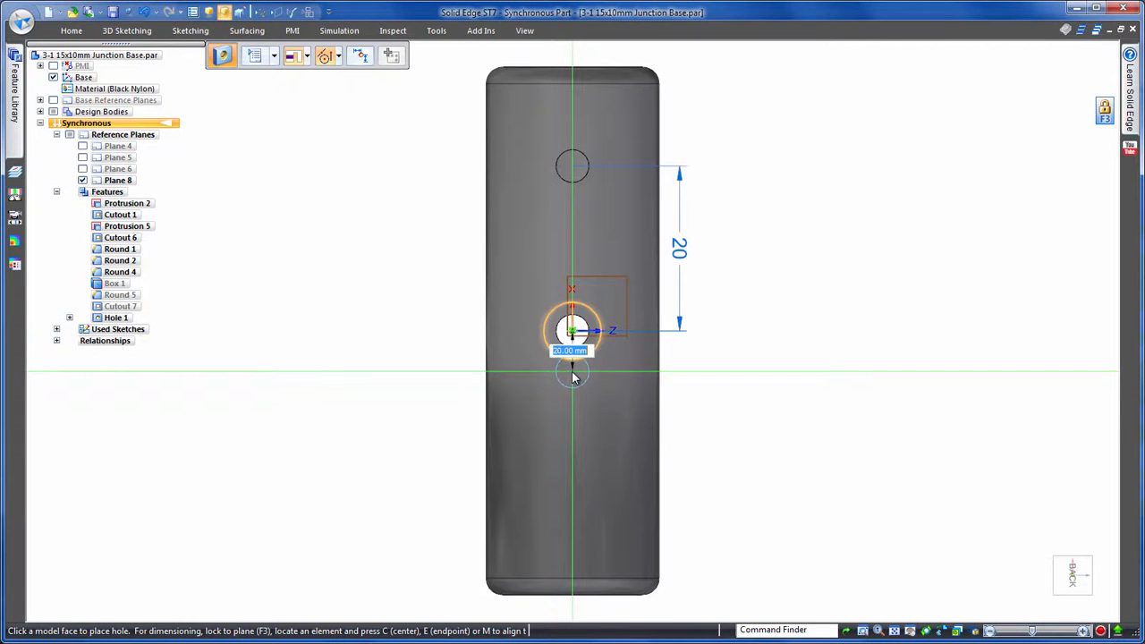
key(Return)
key(Escape)
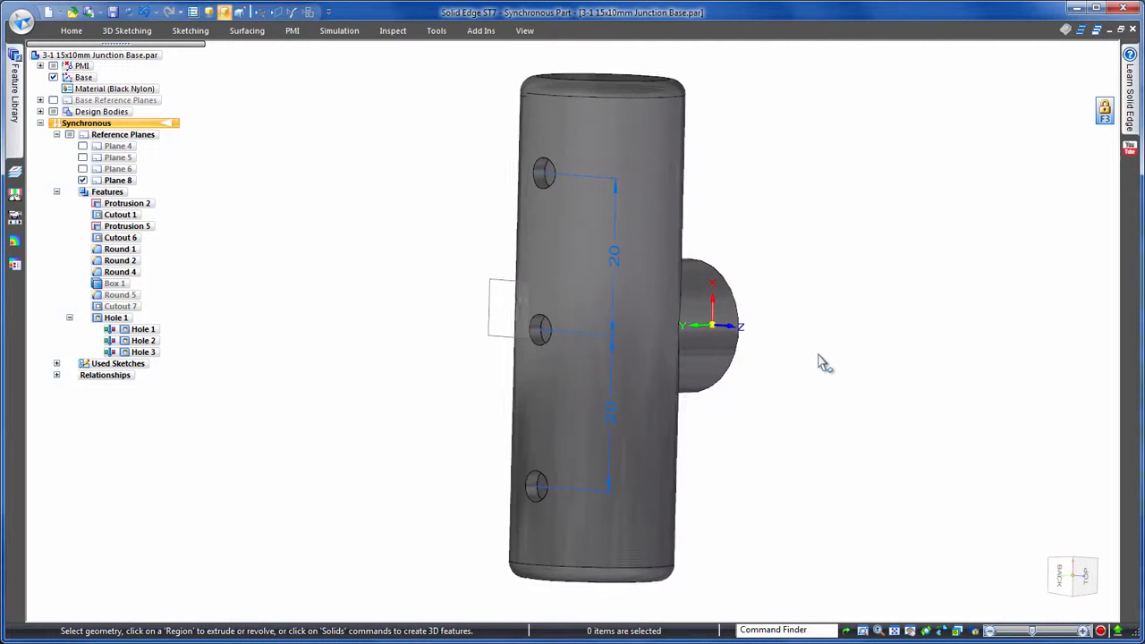
Switch to 15x10mm Reducer.par and select all faces of its small barbed end, including the inner bore
key(ctrl+Tab)
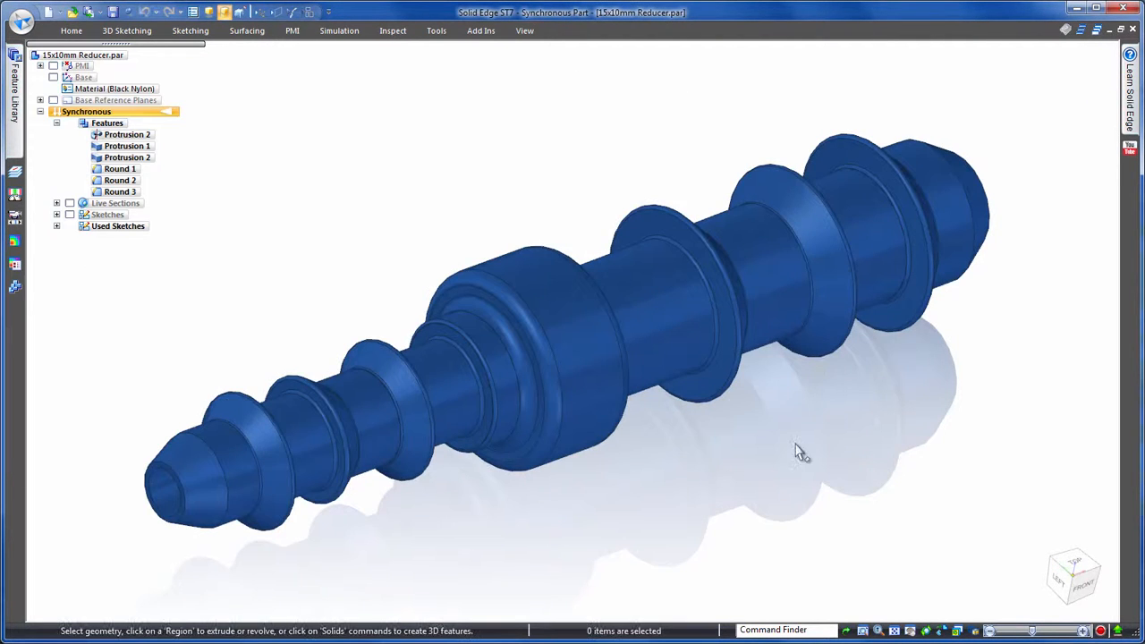
key(ctrl+f)
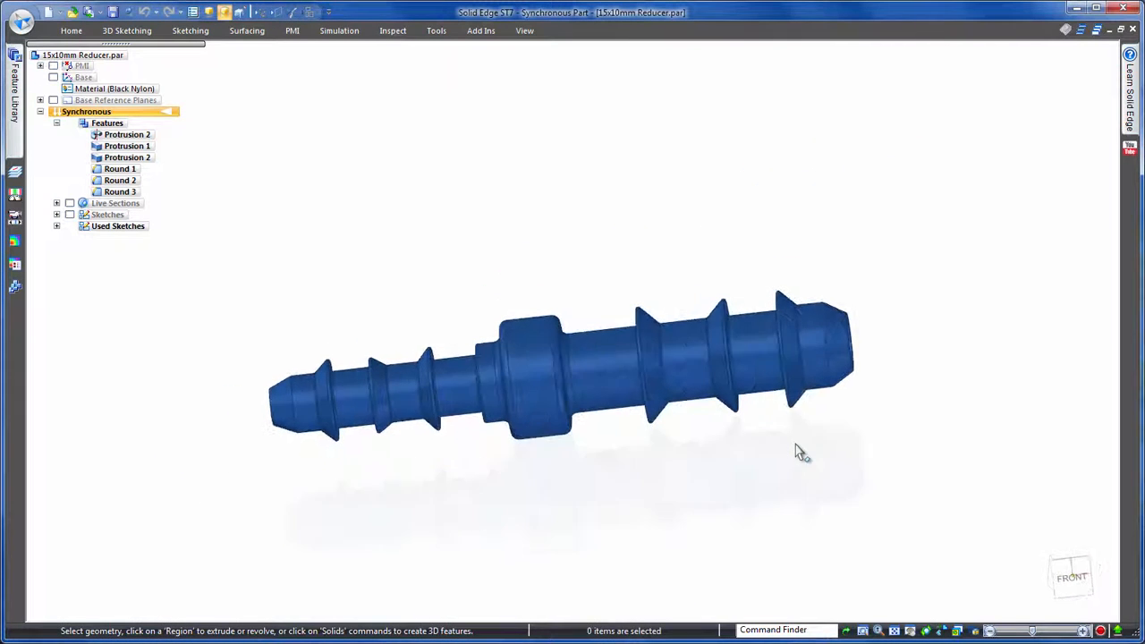
click(1058, 579)
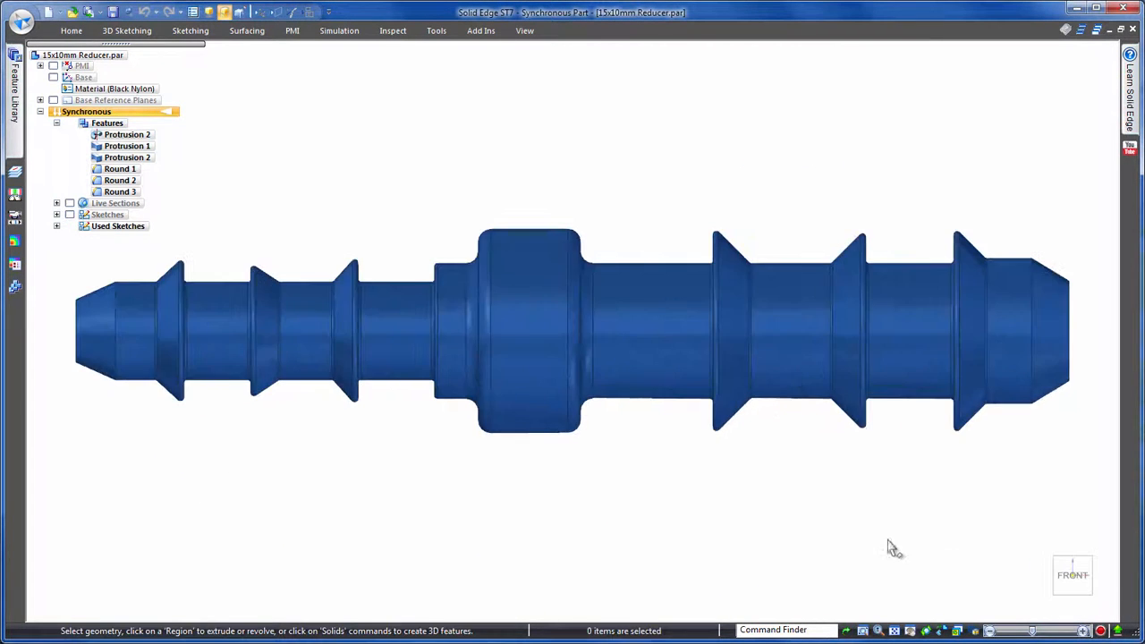
drag(204, 257, 577, 484)
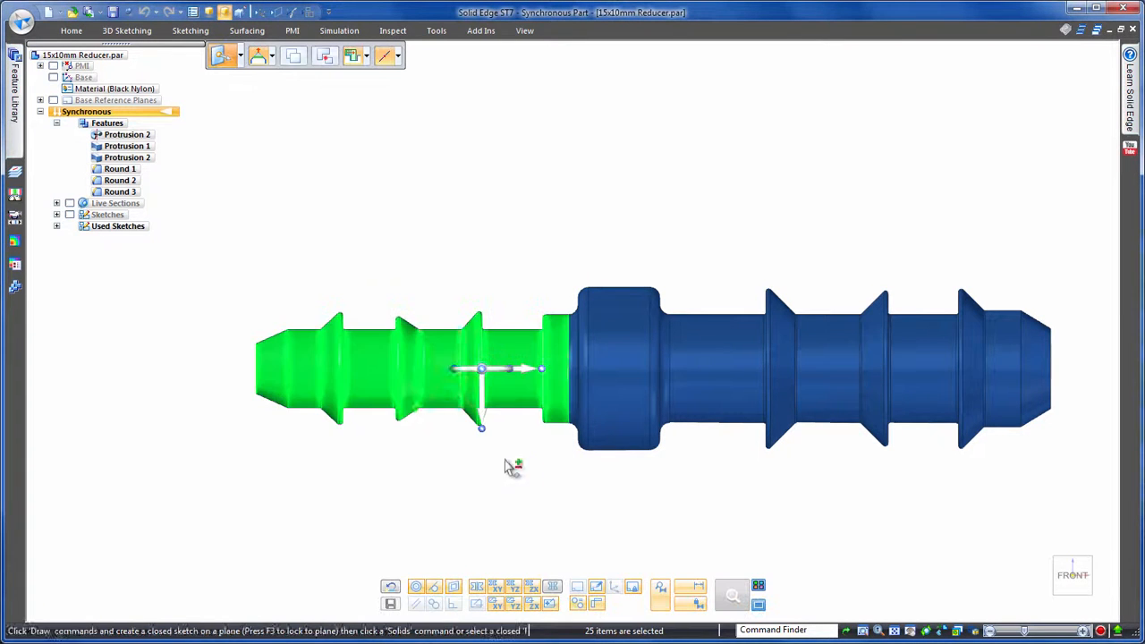
mouse_move(447, 413)
middle_down()
mouse_move(528, 420)
mouse_move(460, 423)
middle_up()
click(331, 396)
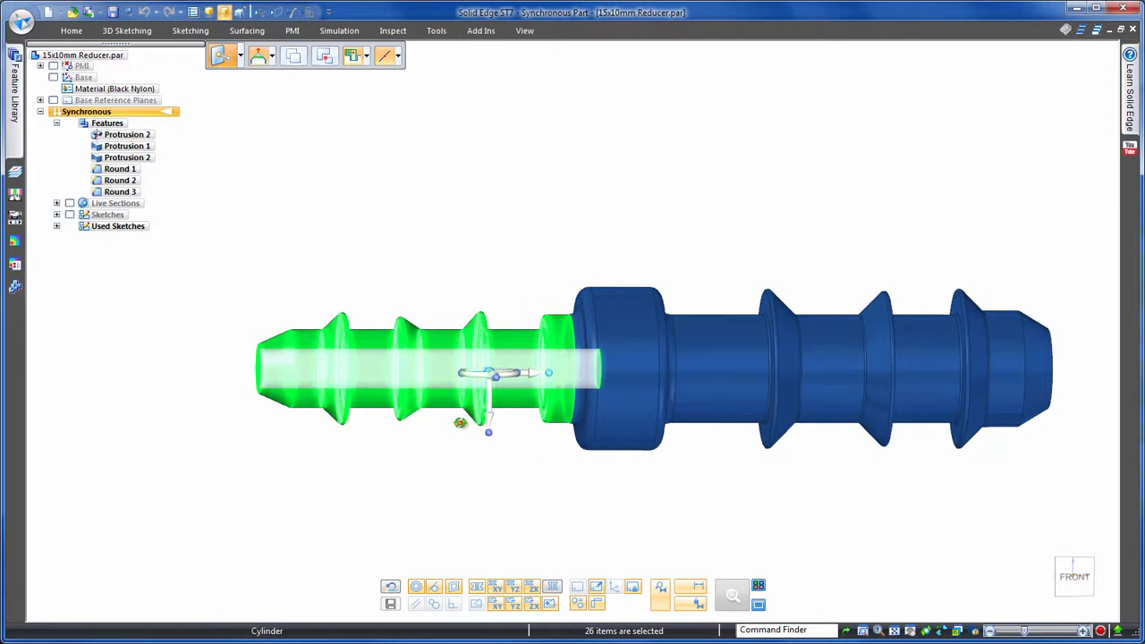
Reposition the steering wheel to the centre of the barbed end's base at the hub, and copy the selected faces
click(399, 56)
click(396, 78)
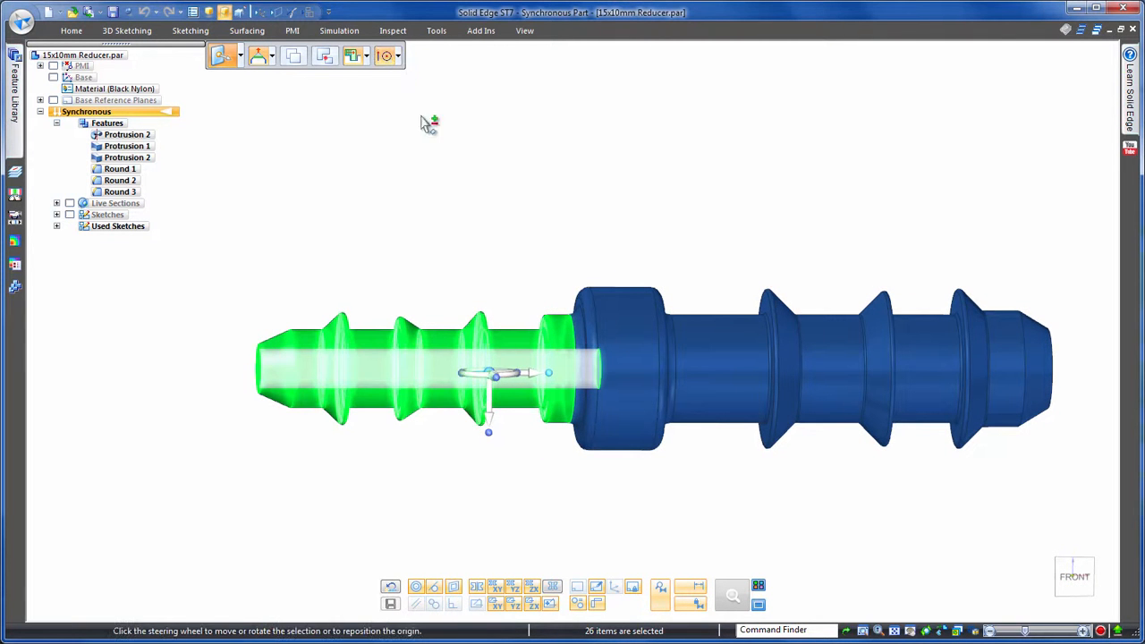
click(493, 374)
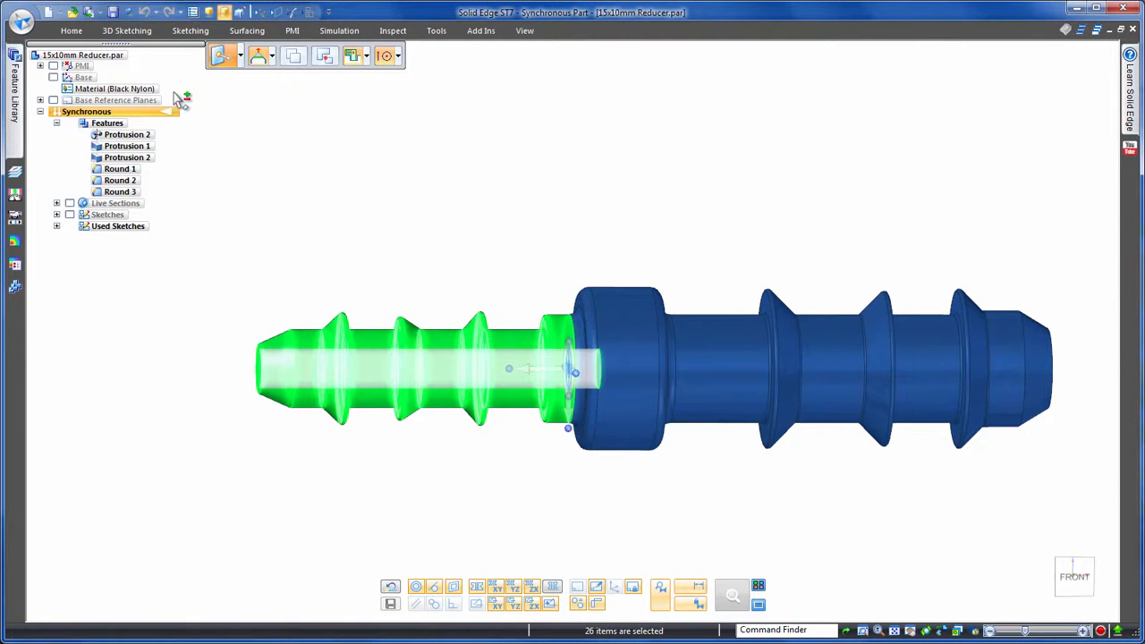
click(82, 29)
click(47, 62)
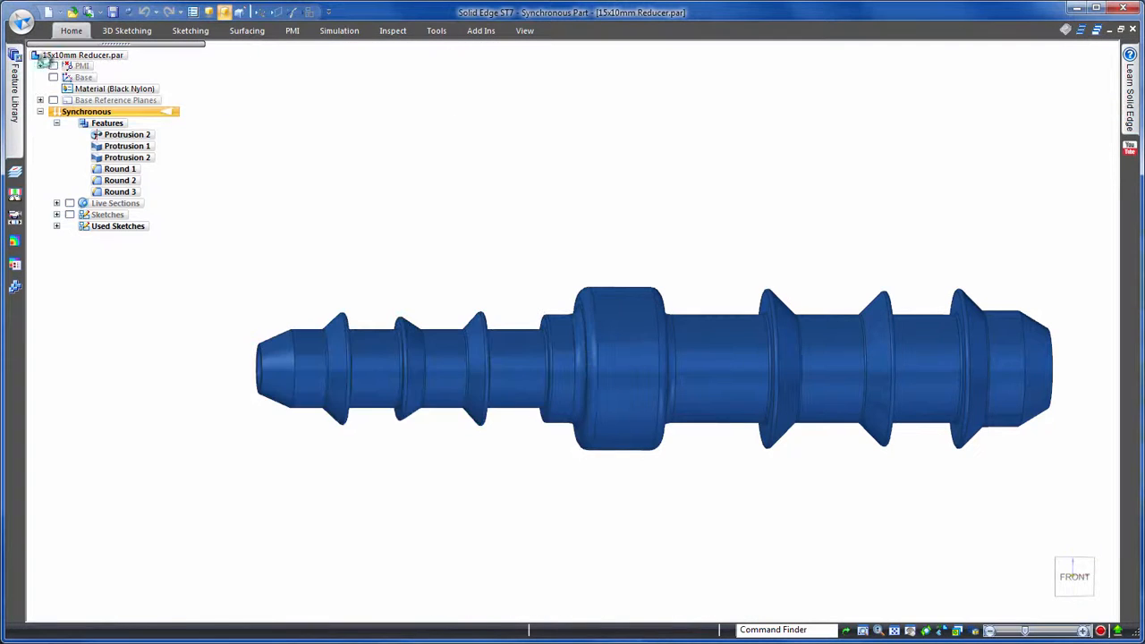
Return to the junction base, paste the copied hose connector beside it, and align the connector with the middle hole
key(ctrl+v)
key(Escape)
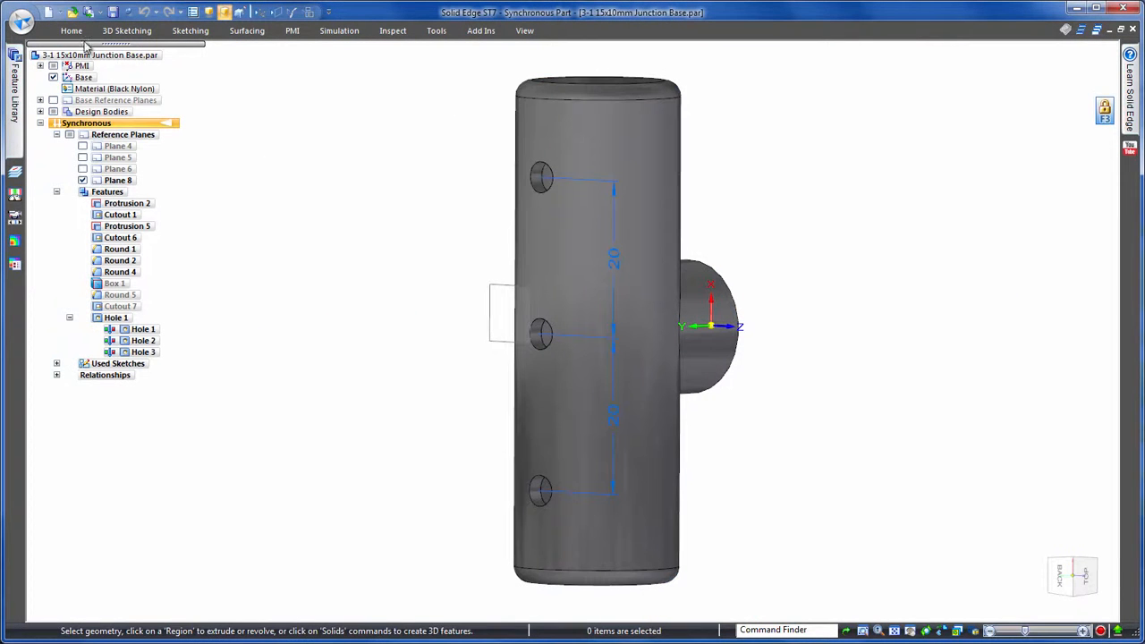
click(72, 31)
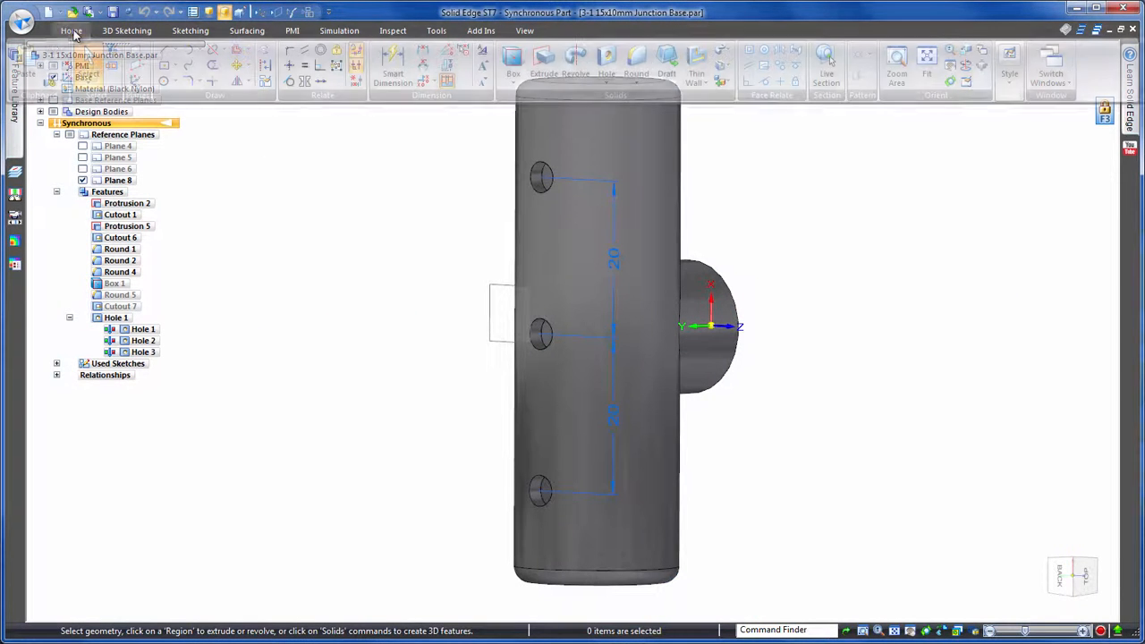
click(26, 55)
click(498, 334)
middle_drag(438, 445, 415, 442)
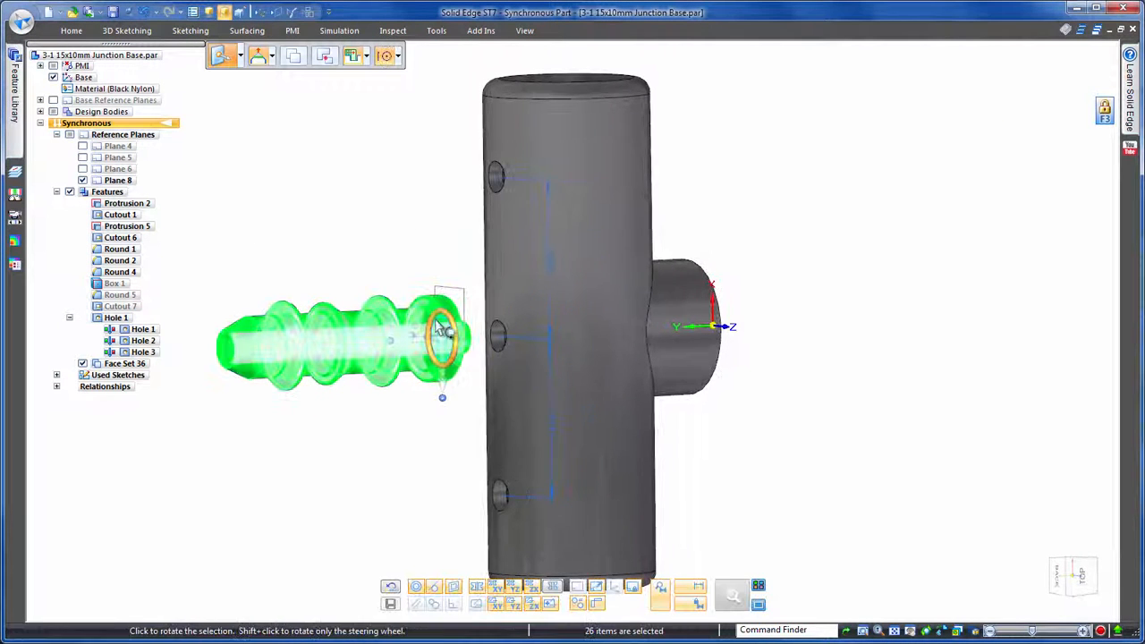
click(444, 336)
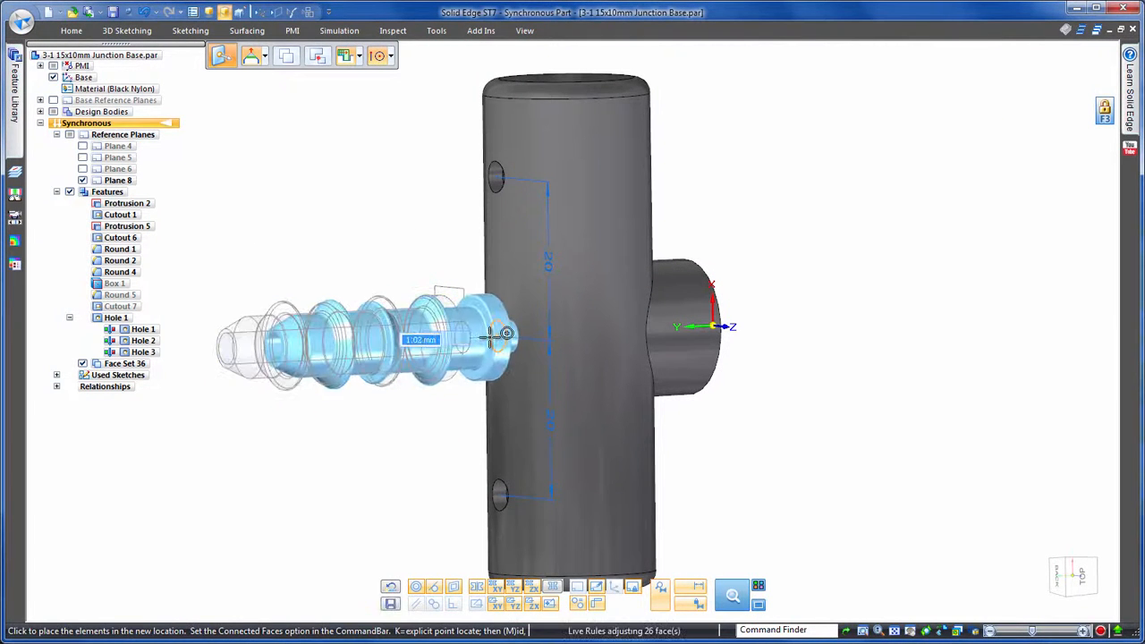
click(456, 337)
click(394, 436)
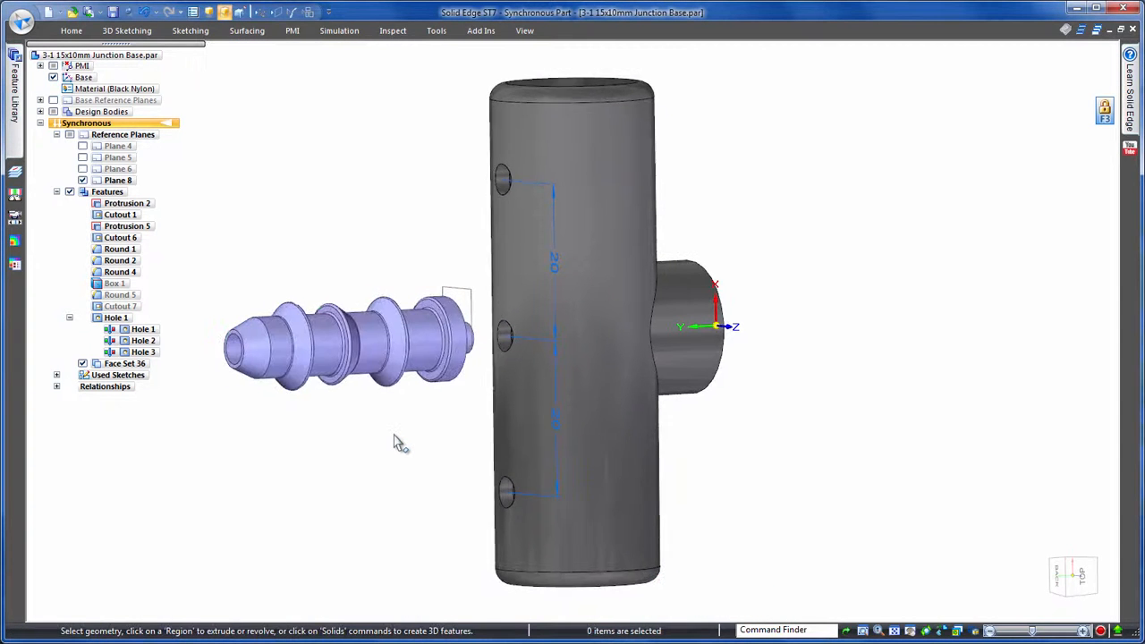
Save the copied connector to the feature library's 10mm Hose Custom Fittings folder as "Feature_10mm Hose Connector"
click(14, 89)
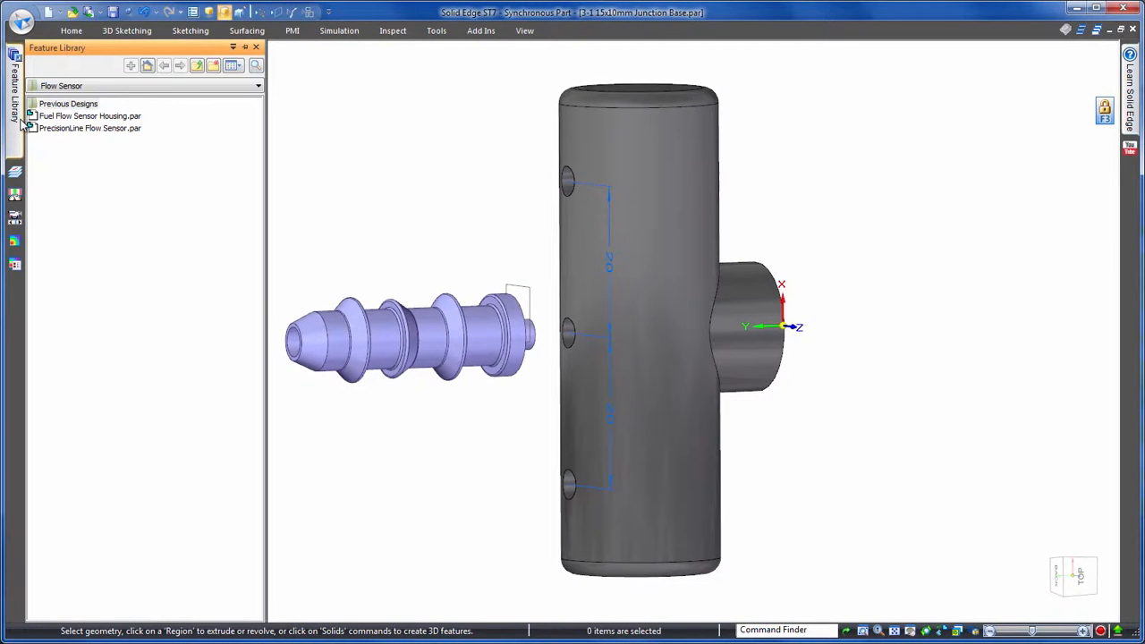
right_click(113, 158)
click(143, 228)
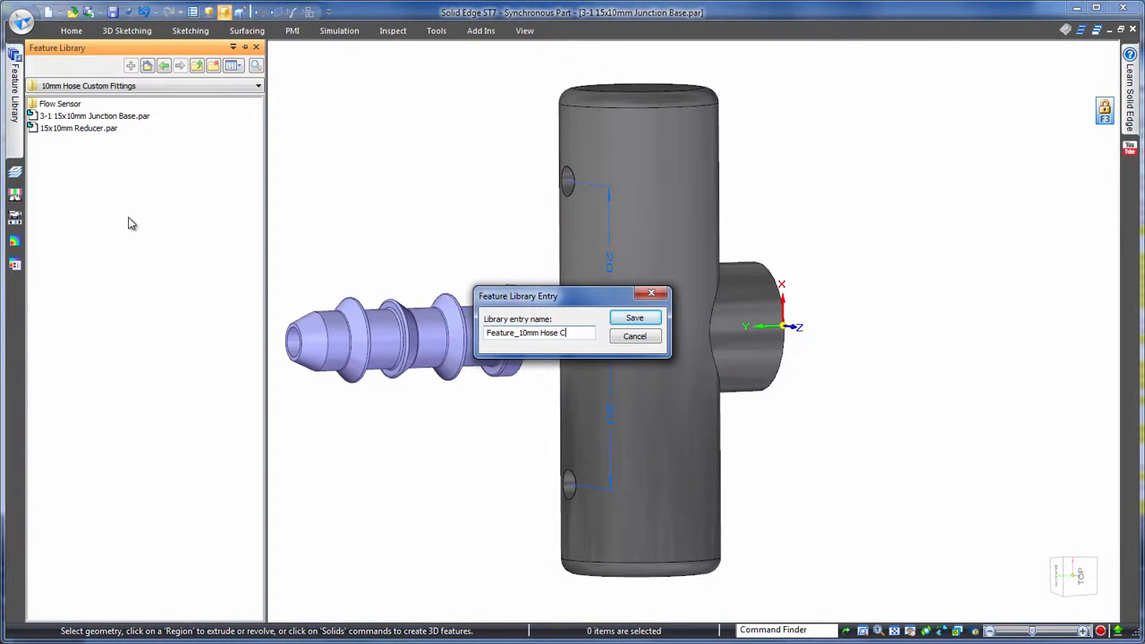
key(Return)
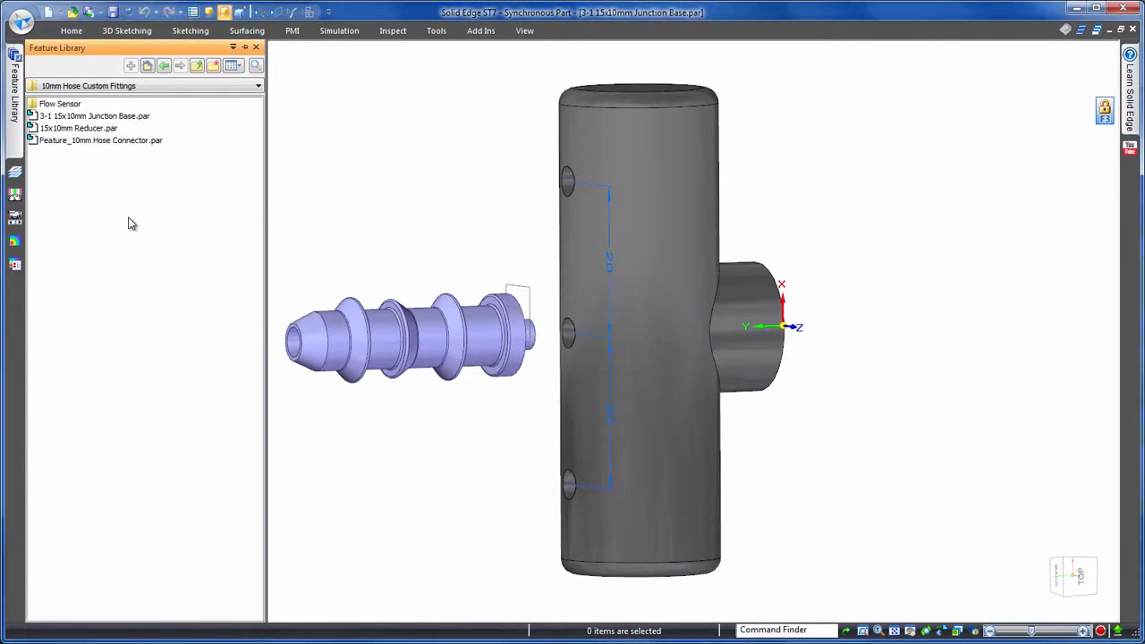
Insert Feature_10mm Hose Connector from the feature library, align it with the upper hole, and move it outward along that hole's axis
drag(410, 175, 397, 170)
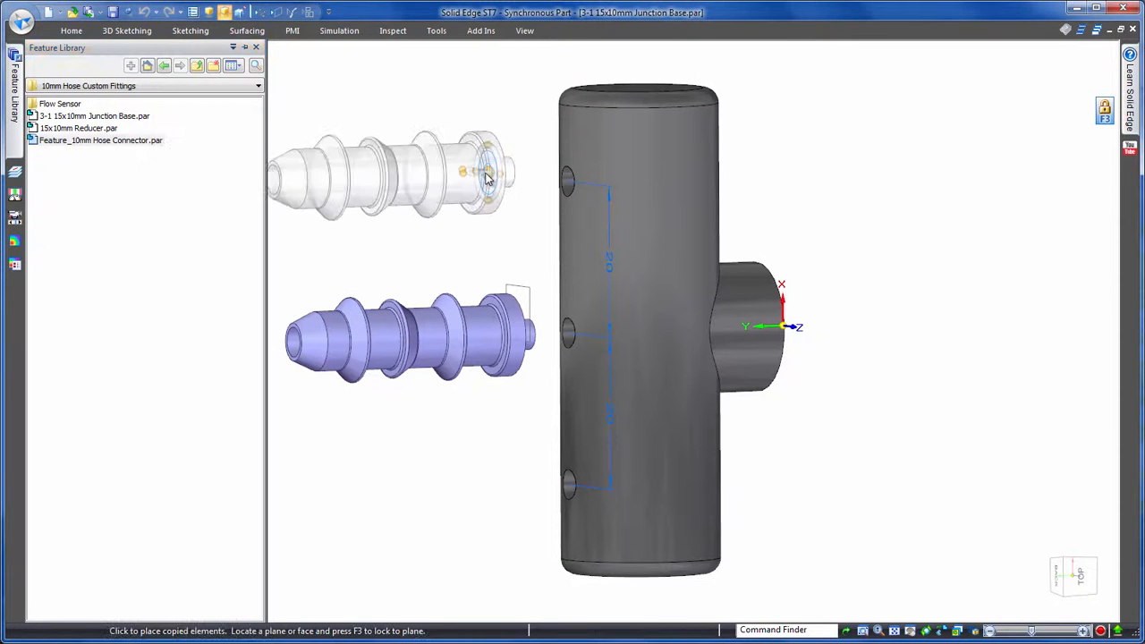
click(509, 171)
click(517, 175)
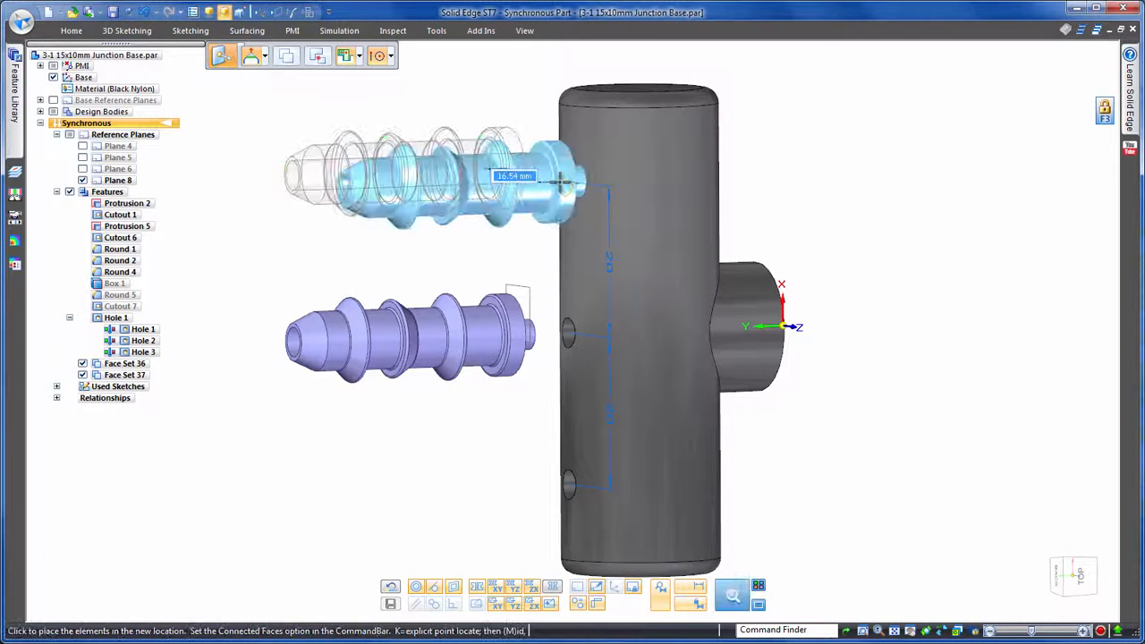
click(567, 182)
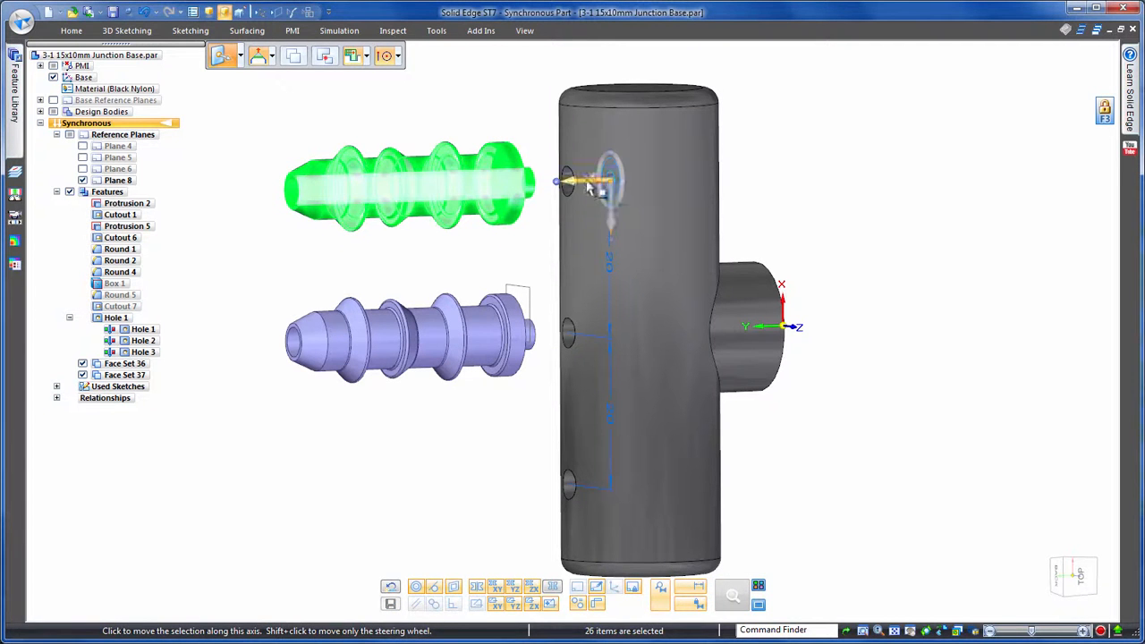
click(589, 187)
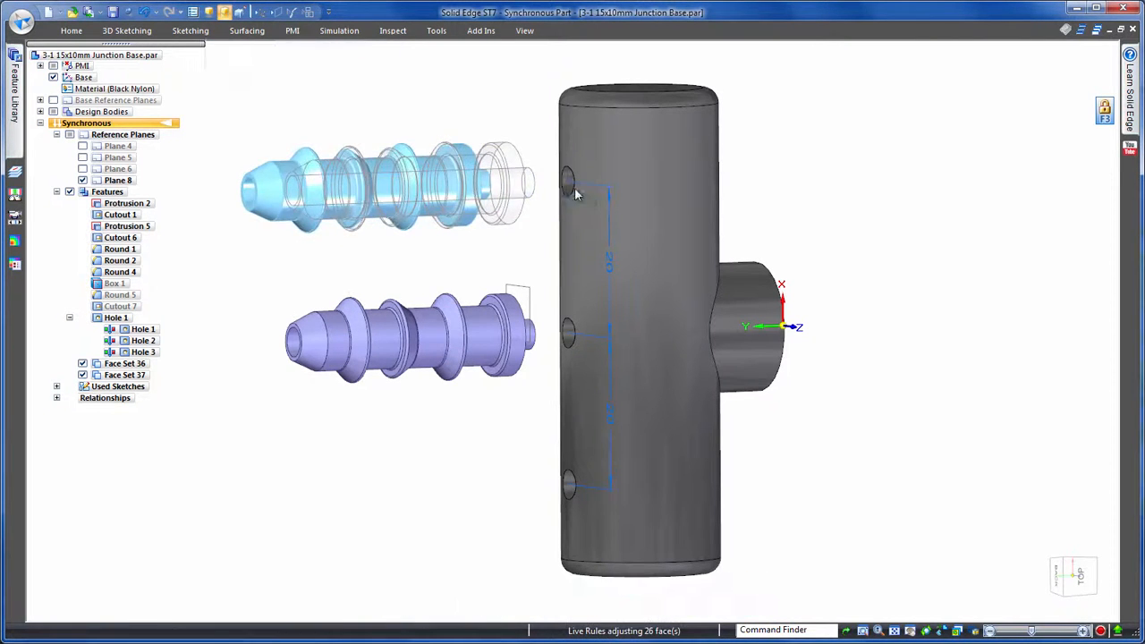
click(577, 194)
Copy the upper hose connector along the junction's length to line up with the lower hole
click(568, 224)
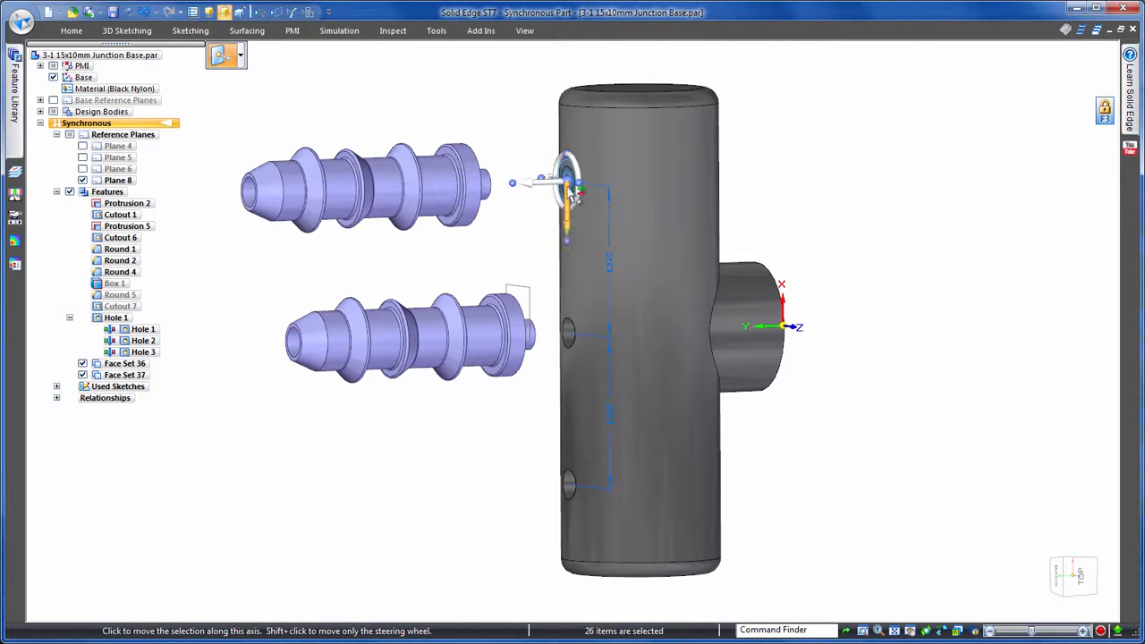
click(571, 480)
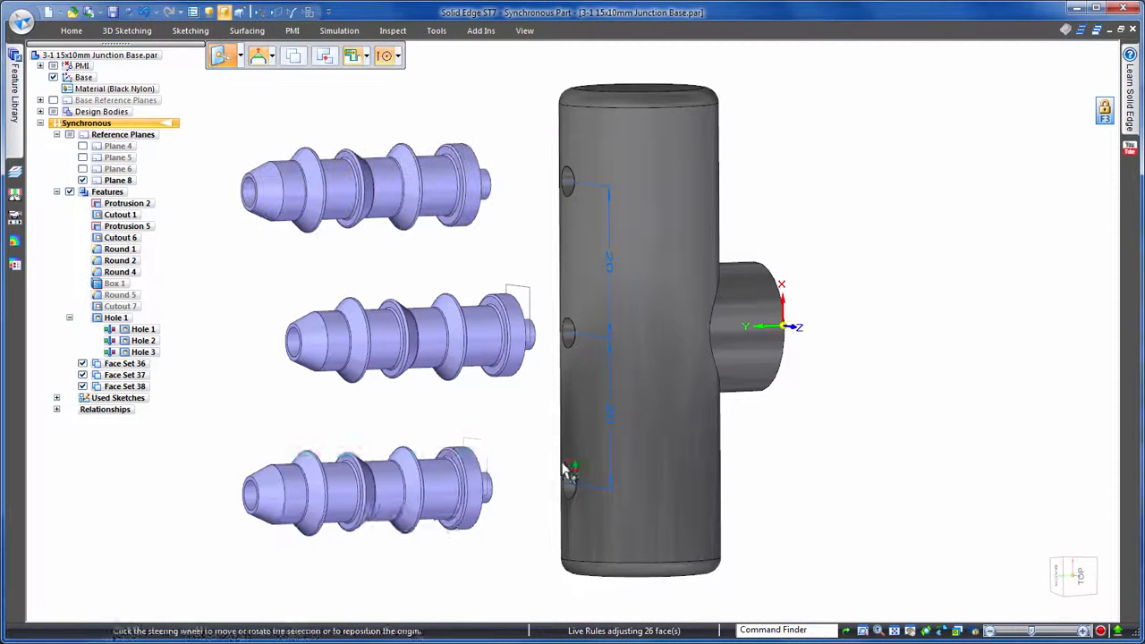
click(528, 420)
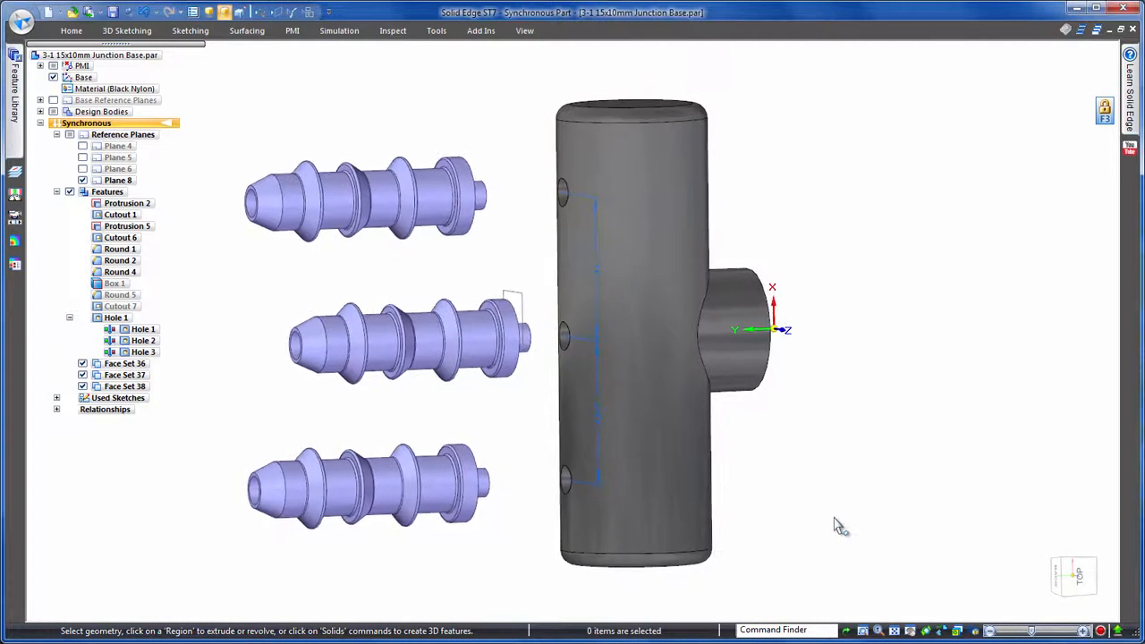
Hide the reference planes and attach the three hose connector face sets to the junction body
click(1077, 575)
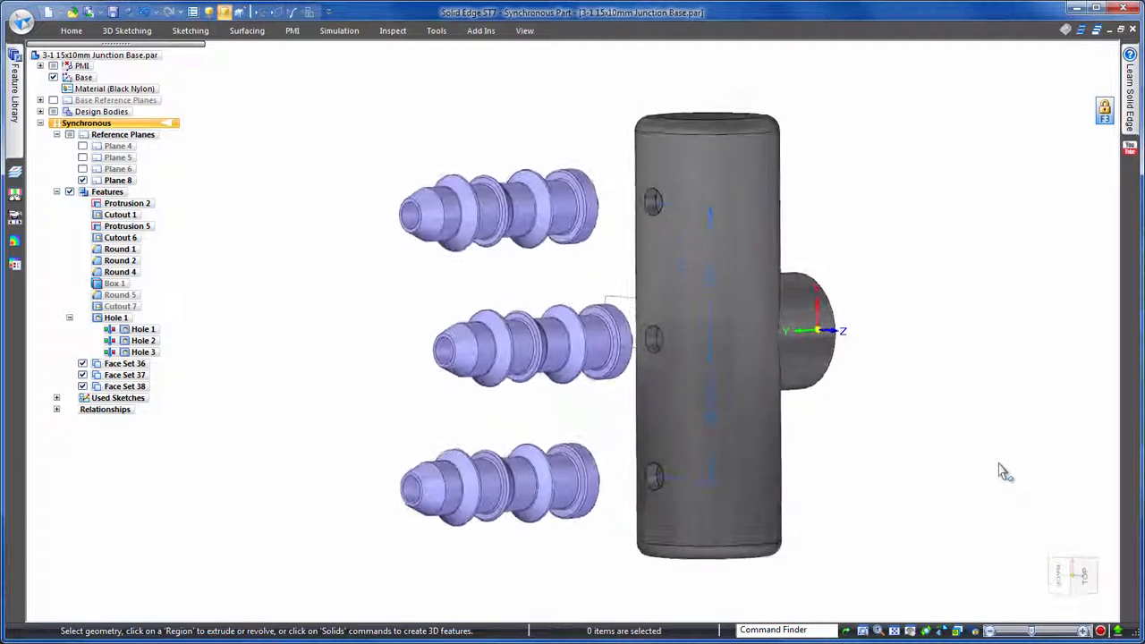
click(56, 134)
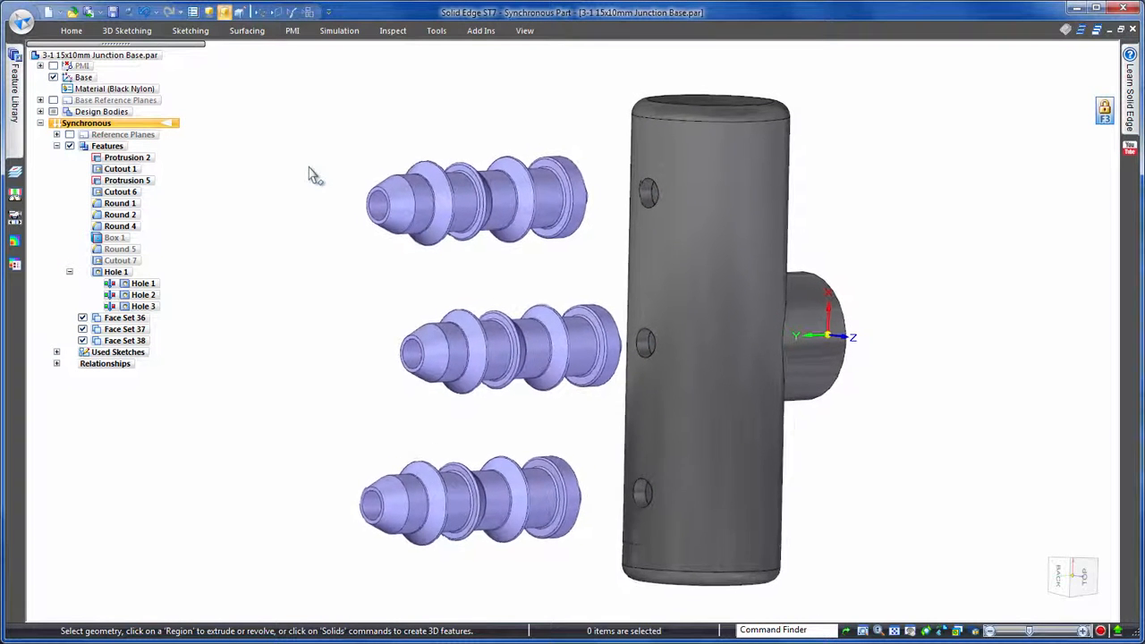
click(106, 342)
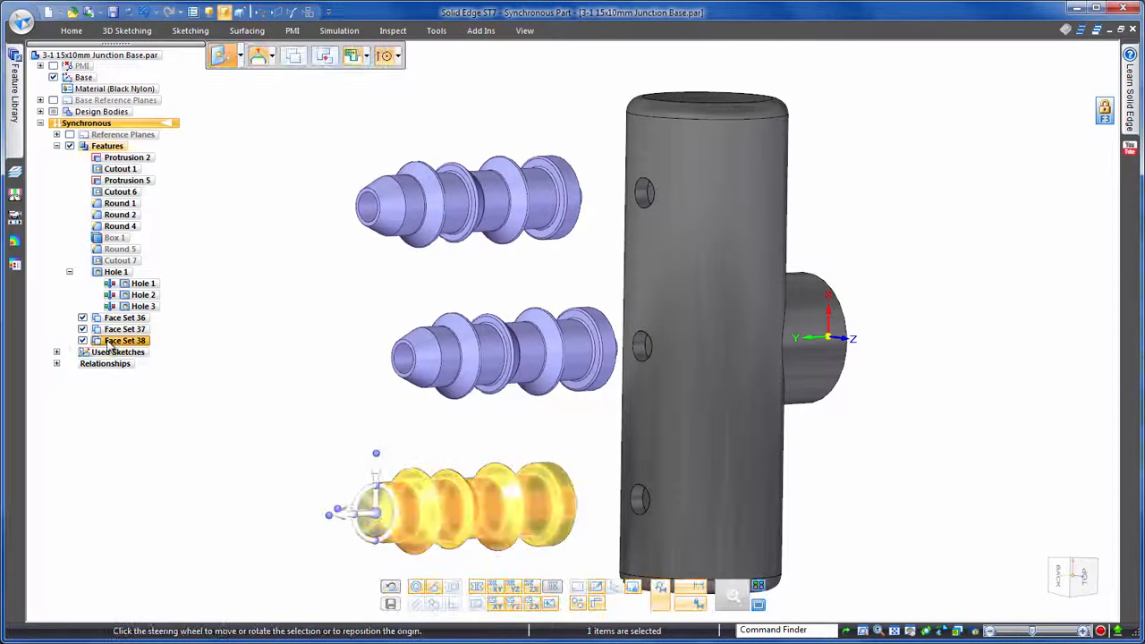
ctrl+click(112, 330)
ctrl+click(117, 319)
right_click(117, 320)
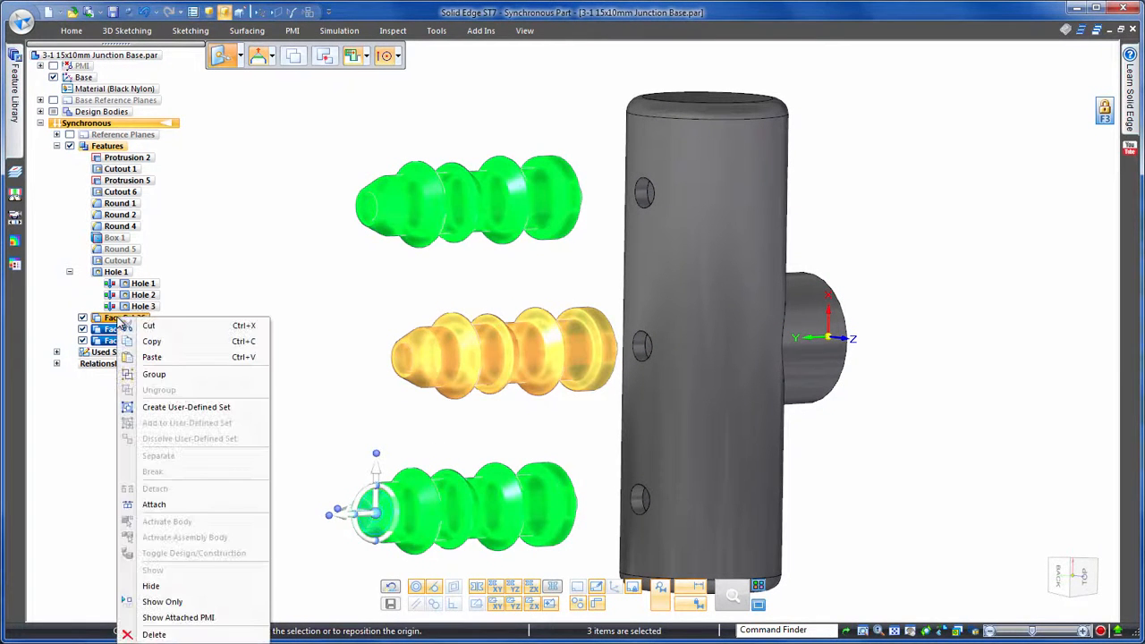
click(181, 502)
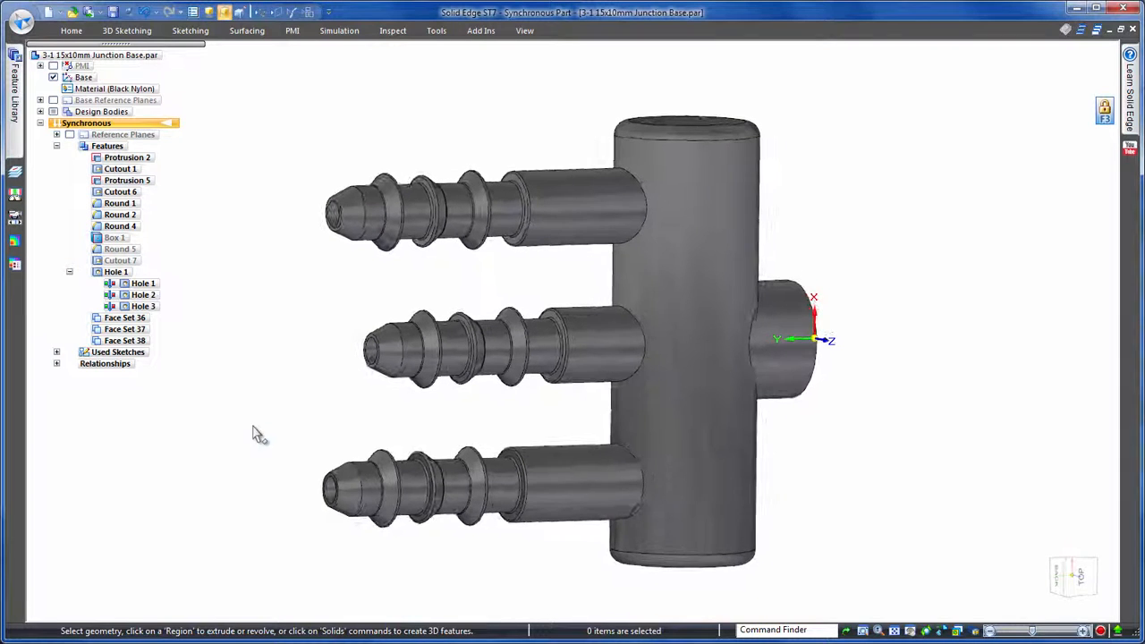
Rotate the upper and lower hose connectors together with their holes by 15° about the main cylinder's axis
drag(328, 433, 659, 545)
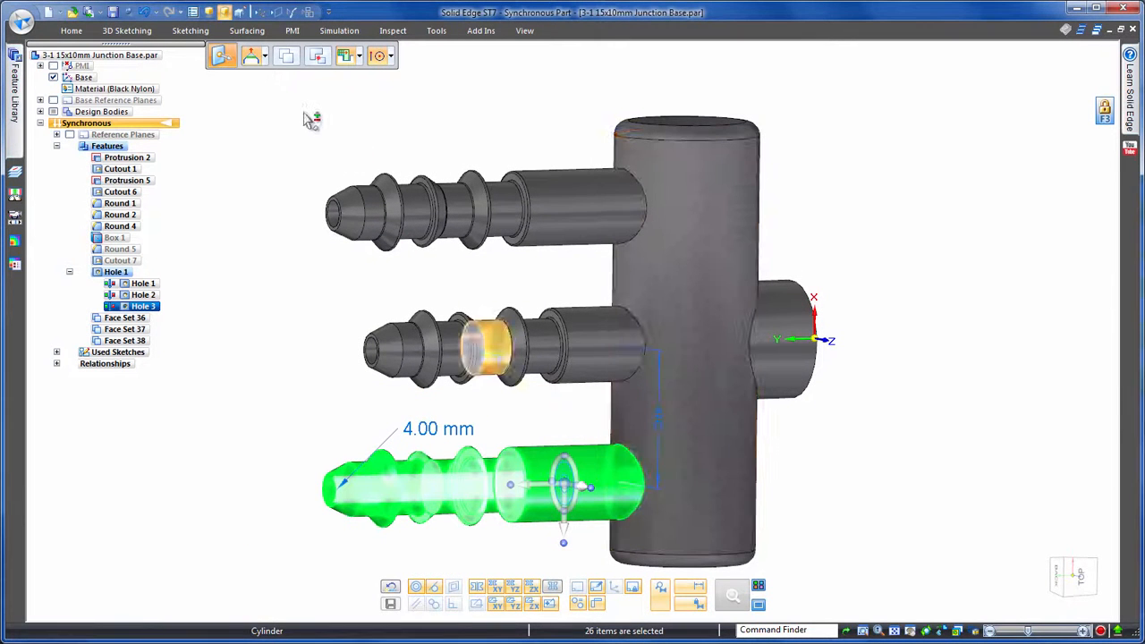
drag(302, 141, 662, 254)
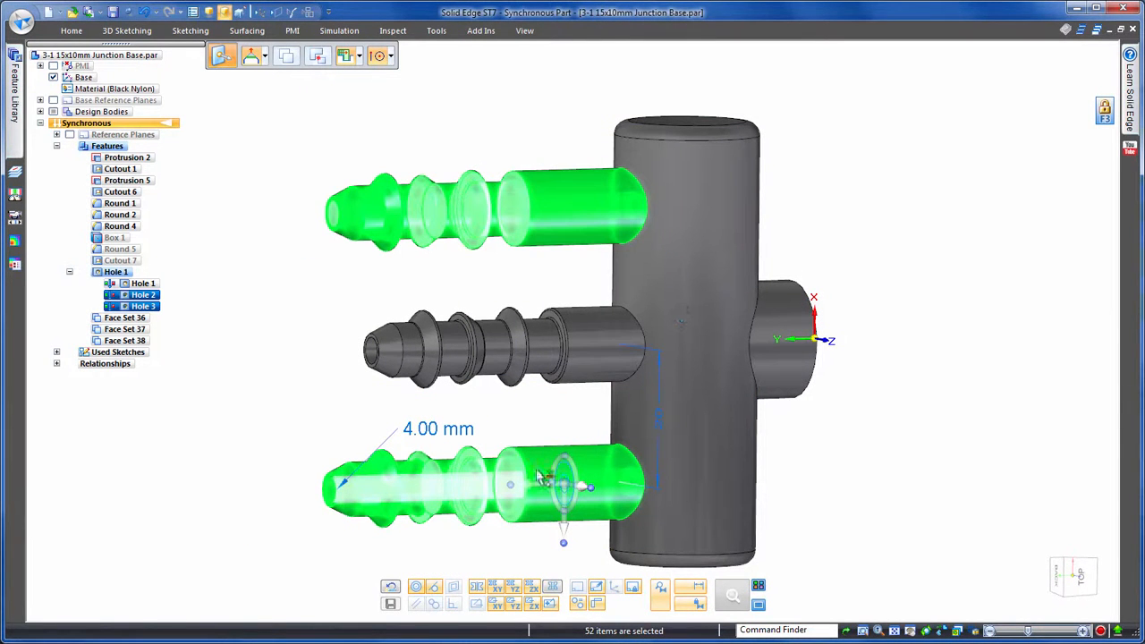
middle_drag(681, 342, 691, 398)
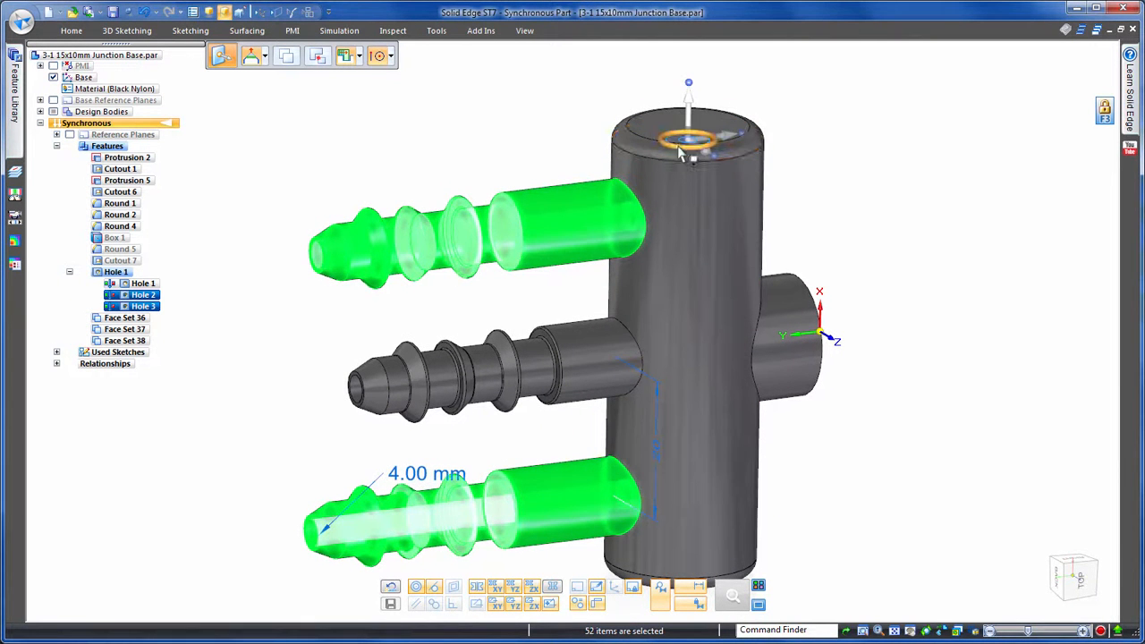
click(680, 152)
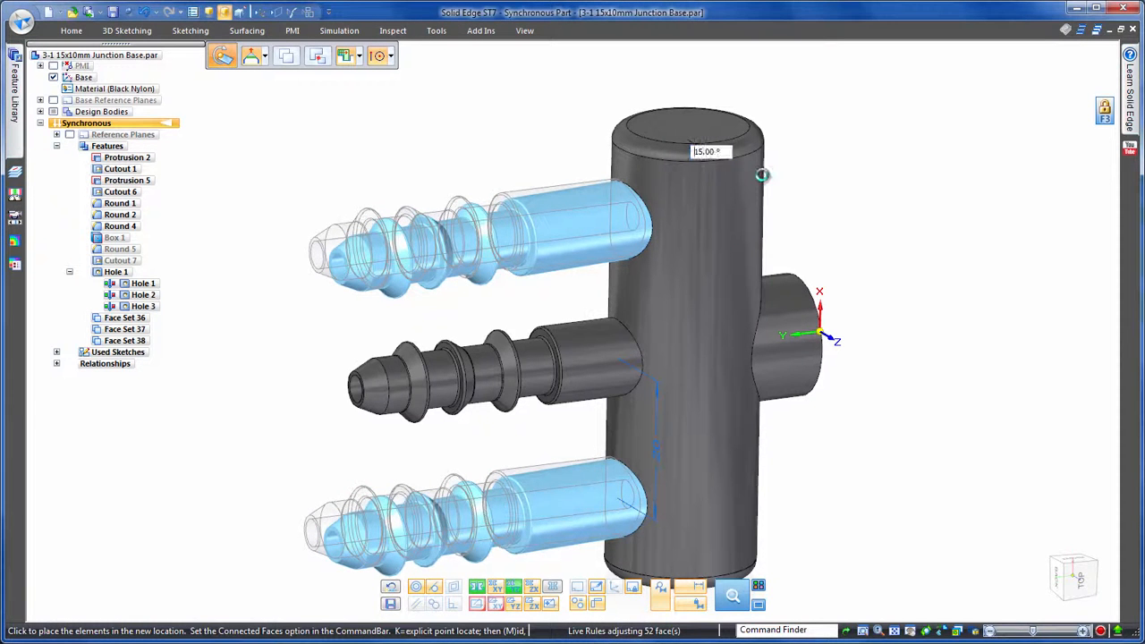
key(Return)
click(830, 162)
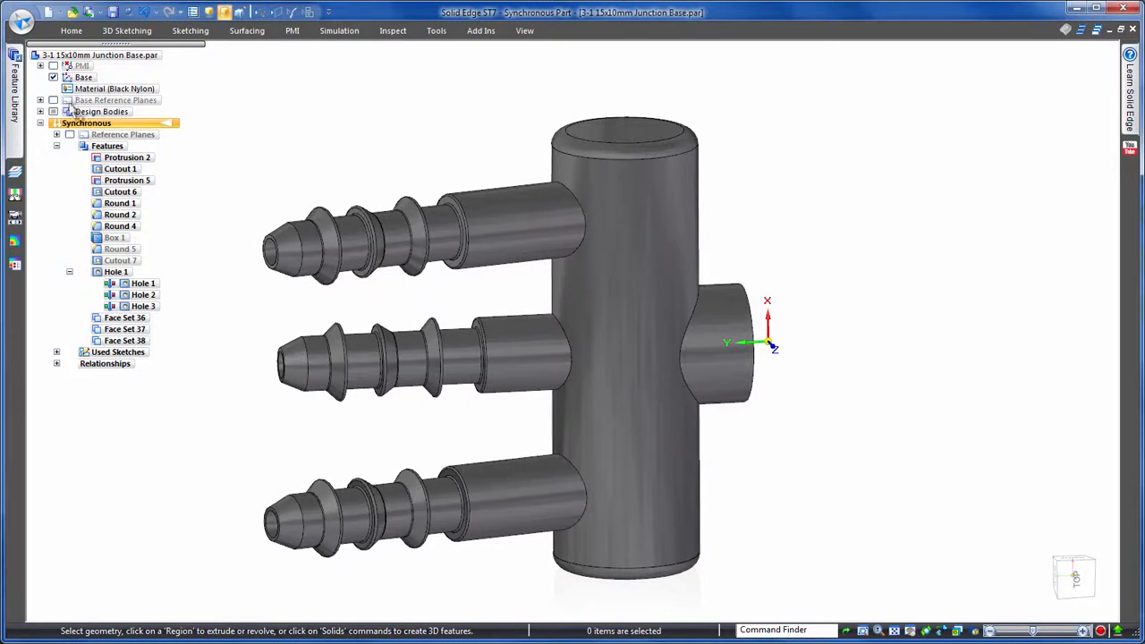
Show the Fuel Flow Sensor design body and place Fuel Flow Sensor Housing from the feature library on the box's top face
click(41, 112)
click(69, 134)
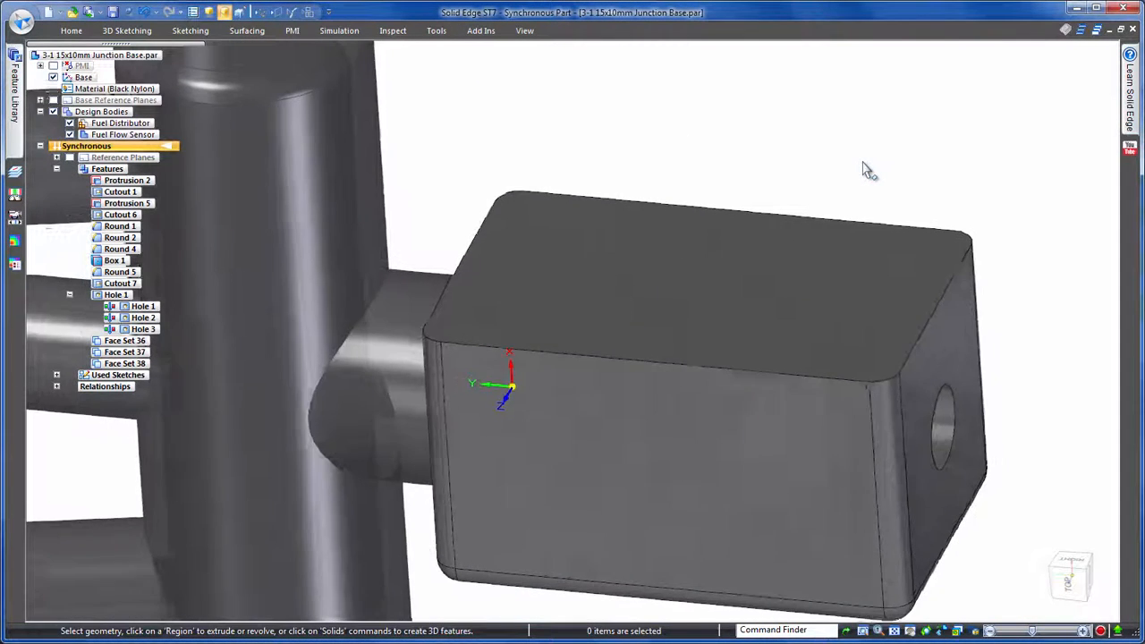
mouse_move(14, 88)
double_click(72, 105)
drag(162, 128, 735, 126)
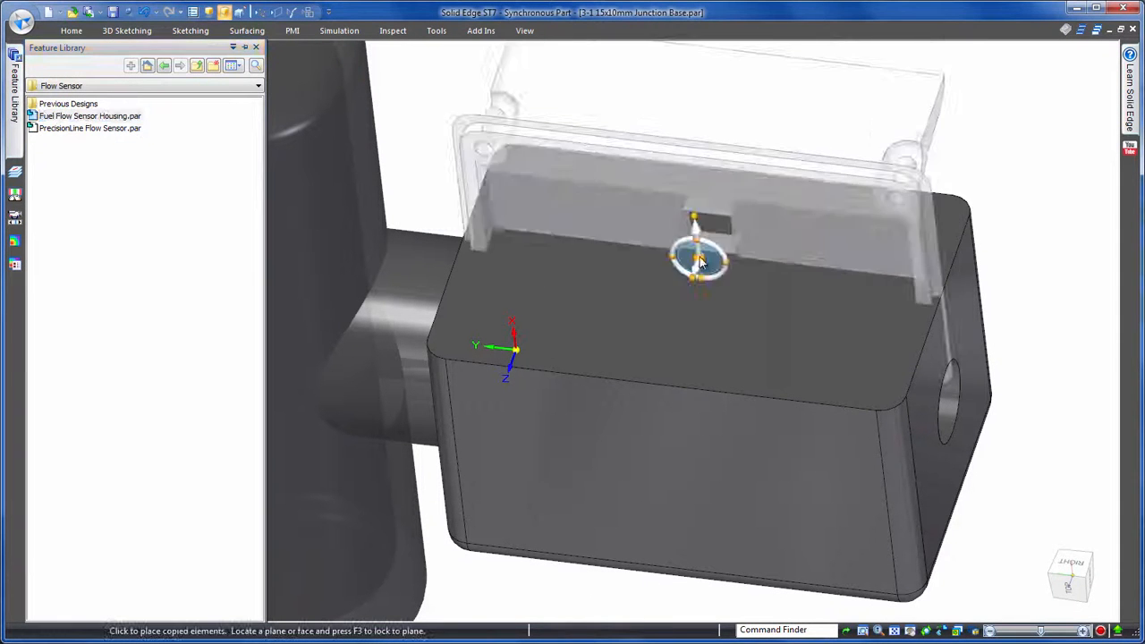
click(671, 291)
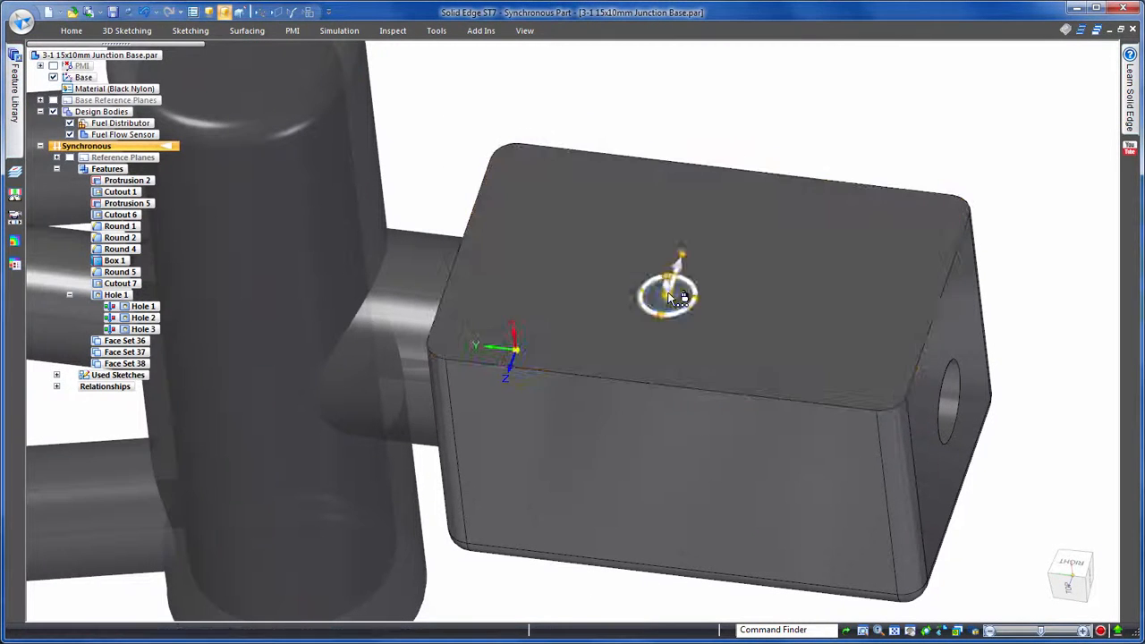
click(677, 299)
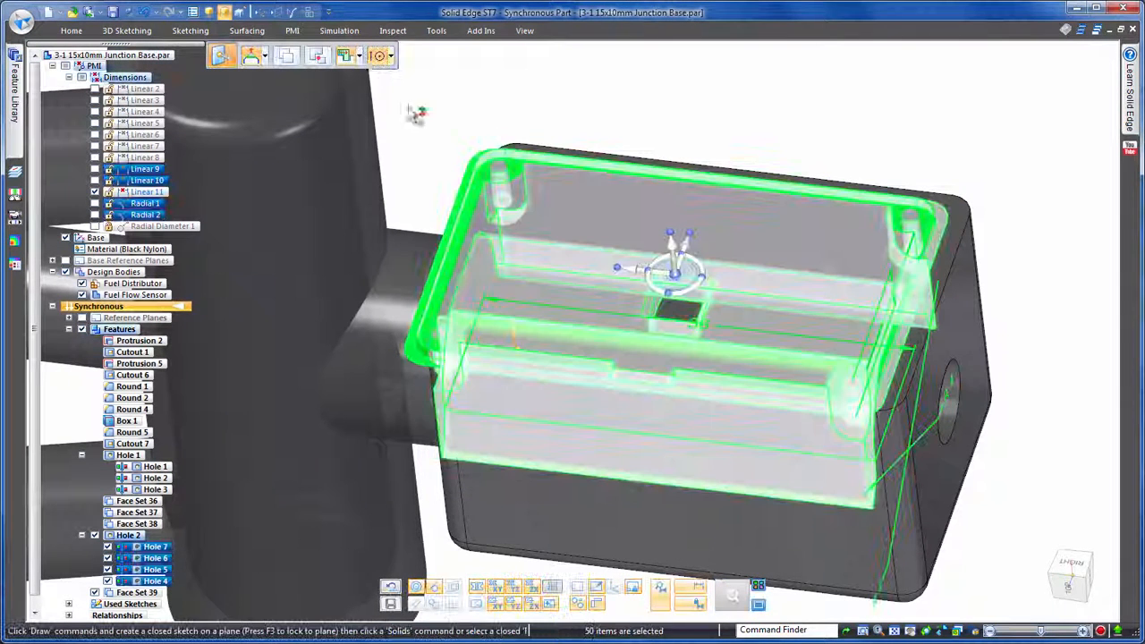
Move the inserted housing features into alignment with the sensor box's top and attach Face Set 39 to the body
click(391, 56)
click(403, 138)
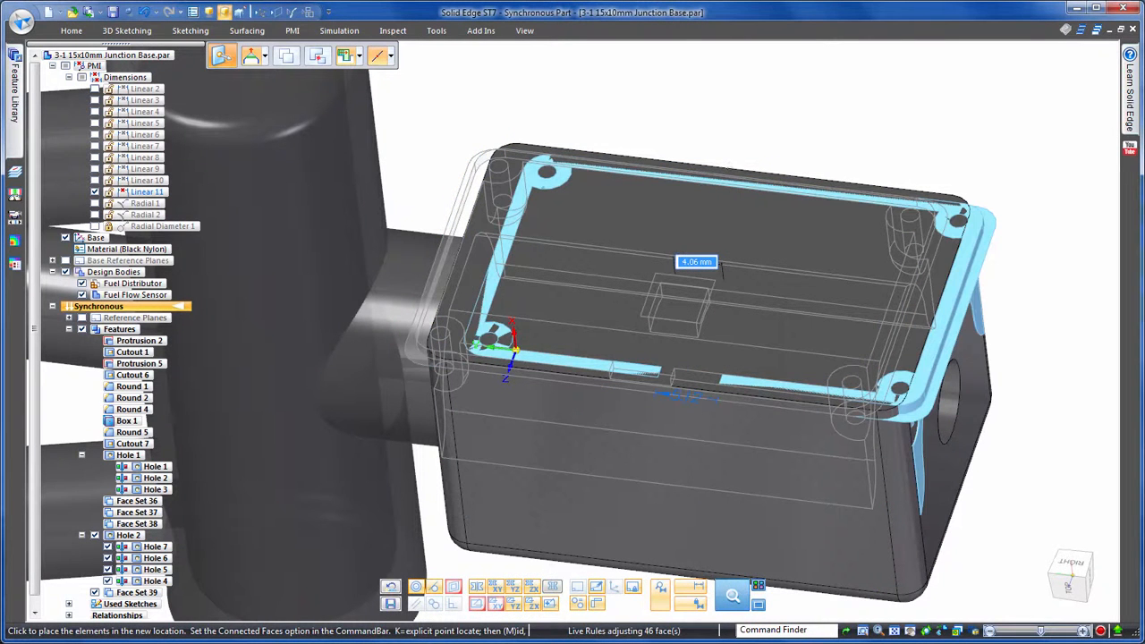
click(743, 163)
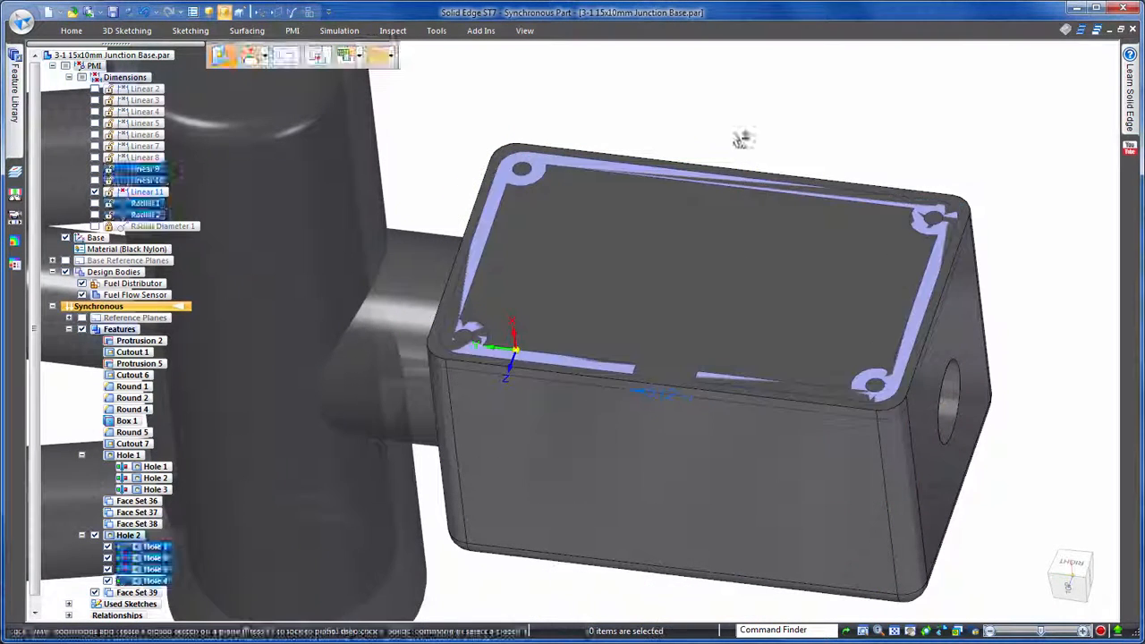
scroll(32, 300, down, 1)
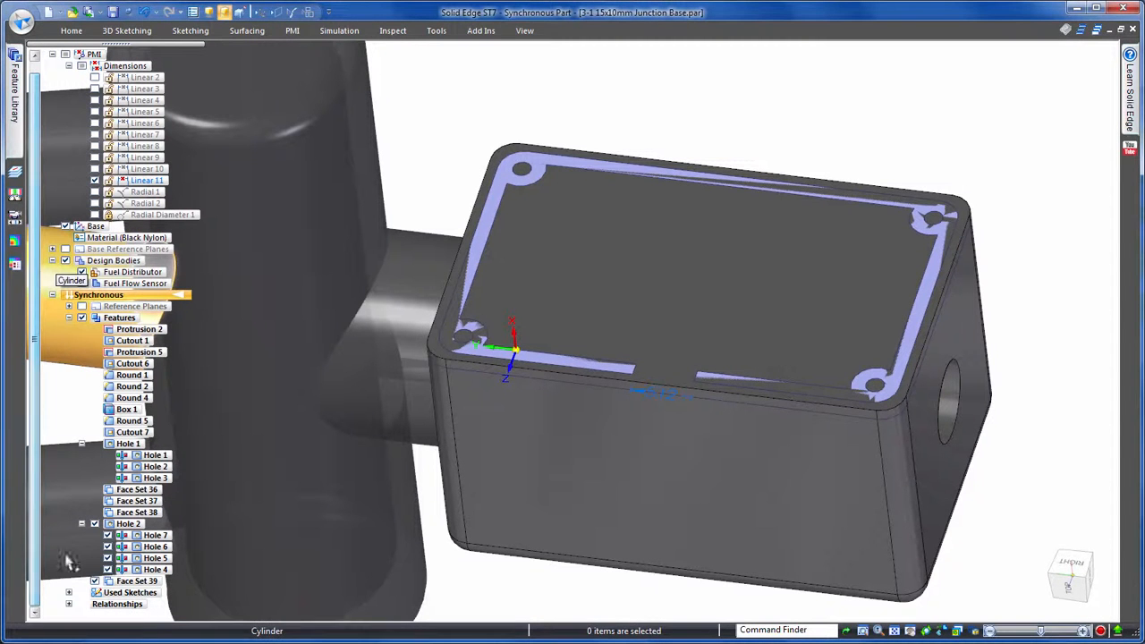
right_click(134, 581)
click(186, 424)
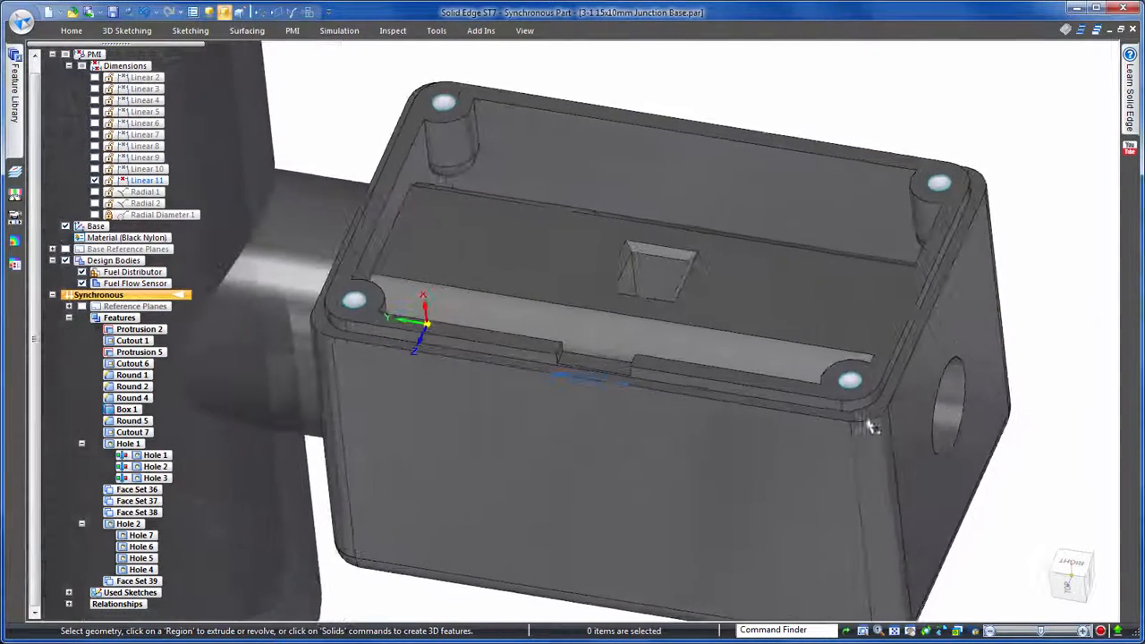
Change the thread of the four corner screw holes in the sensor housing to M2.3
click(850, 383)
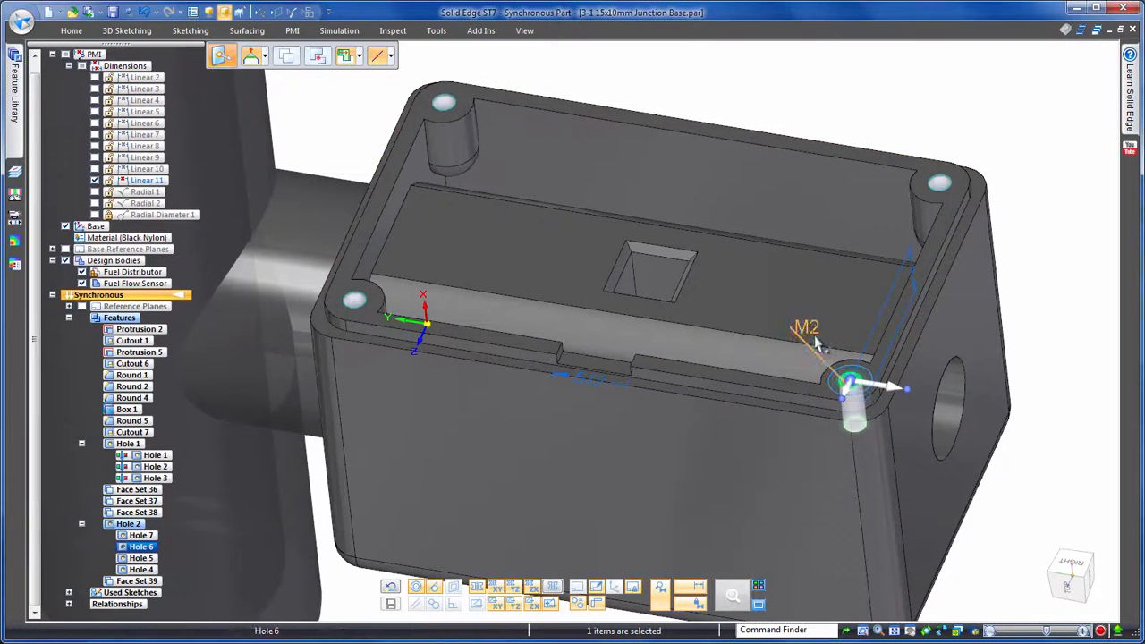
click(813, 330)
click(827, 346)
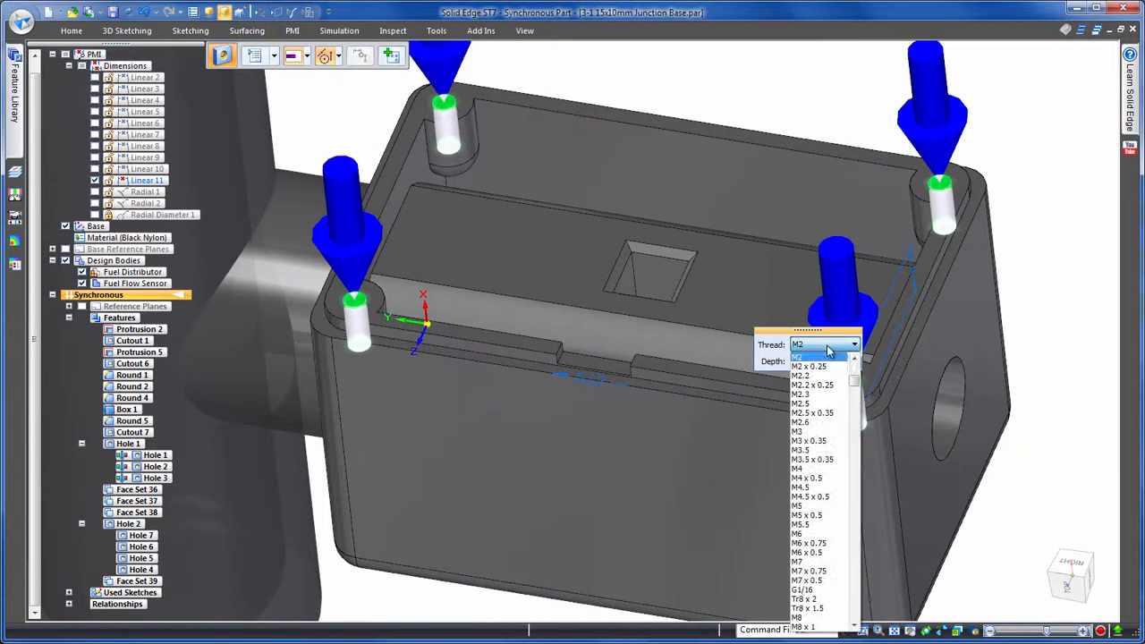
click(821, 395)
click(1050, 191)
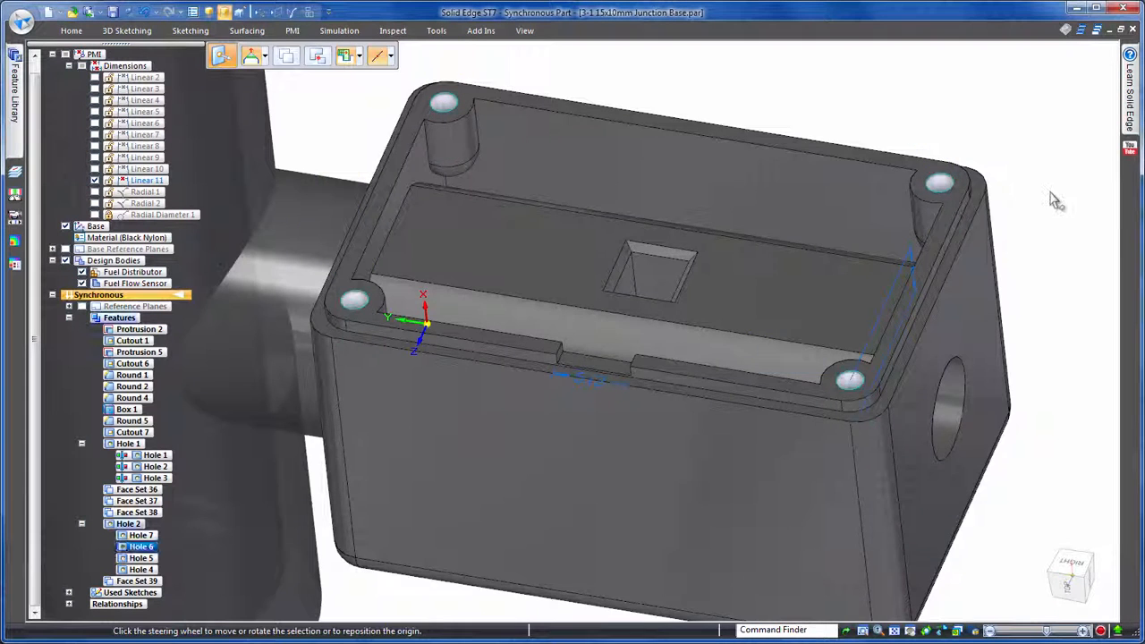
click(1051, 194)
Edit the width dimension of the notch in the sensor housing's front rim
click(682, 354)
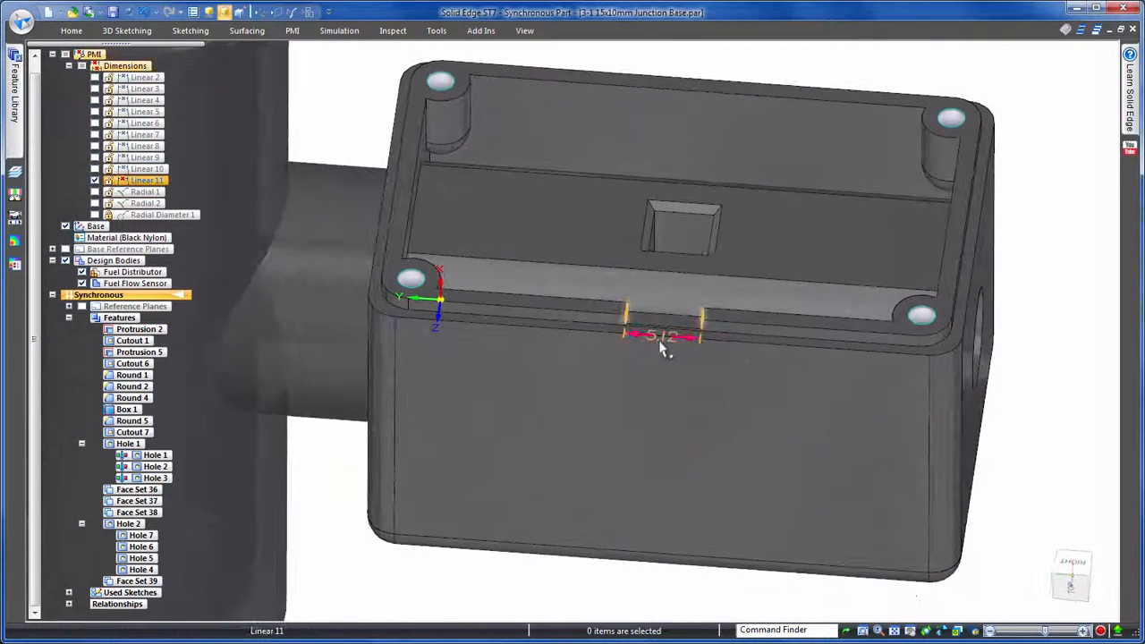
click(662, 335)
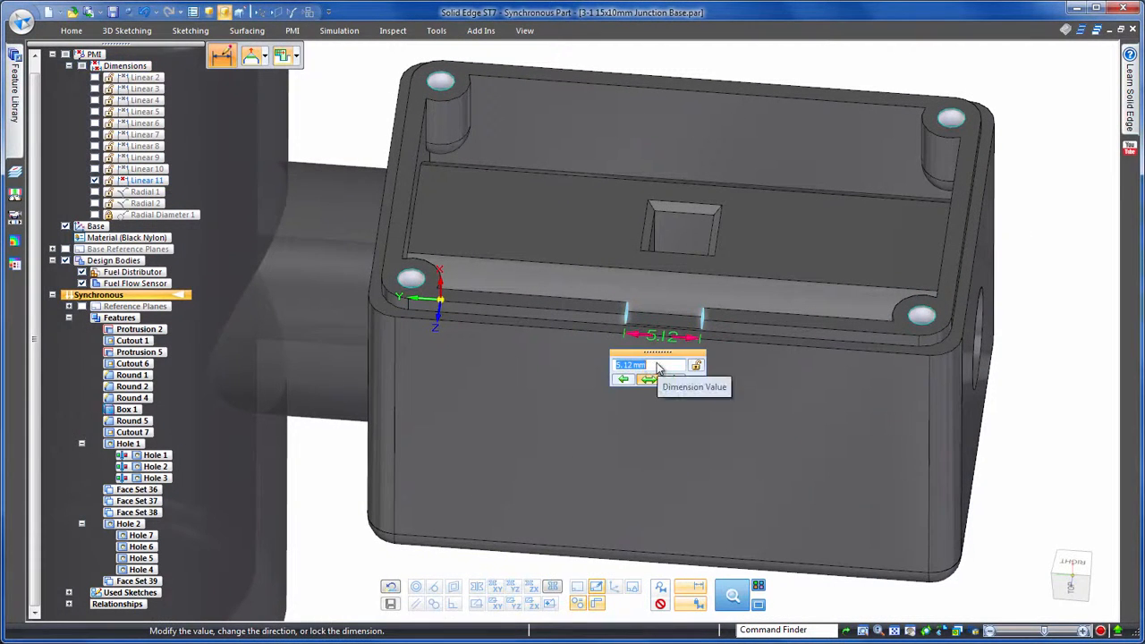
key(Return)
click(1061, 256)
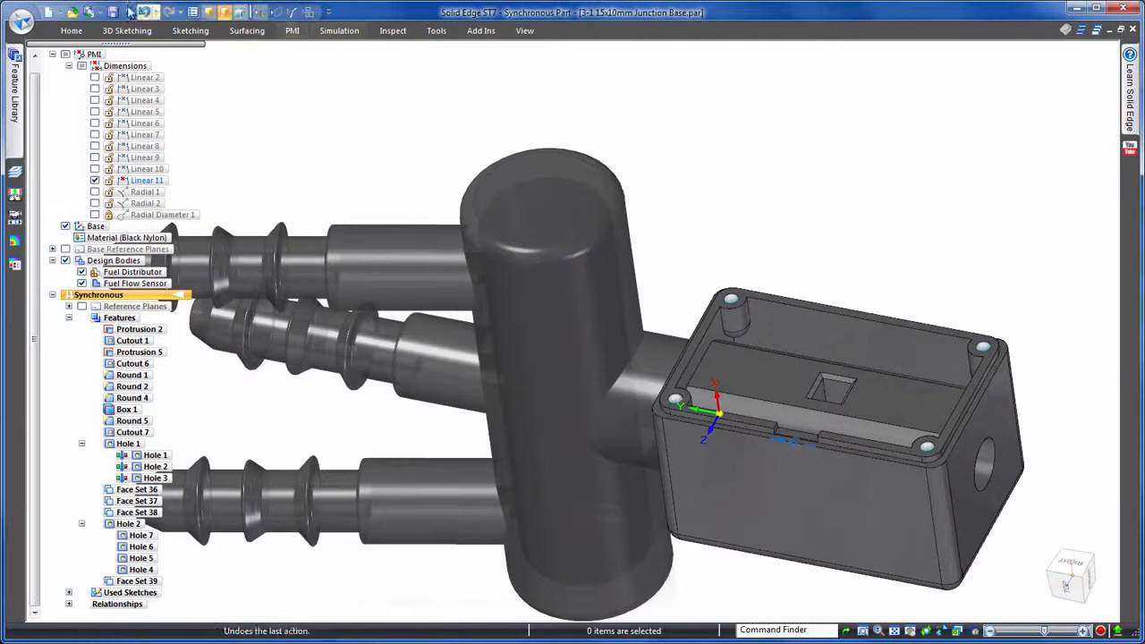
Create a new assembly from the active junction base part
click(54, 12)
click(89, 47)
click(546, 356)
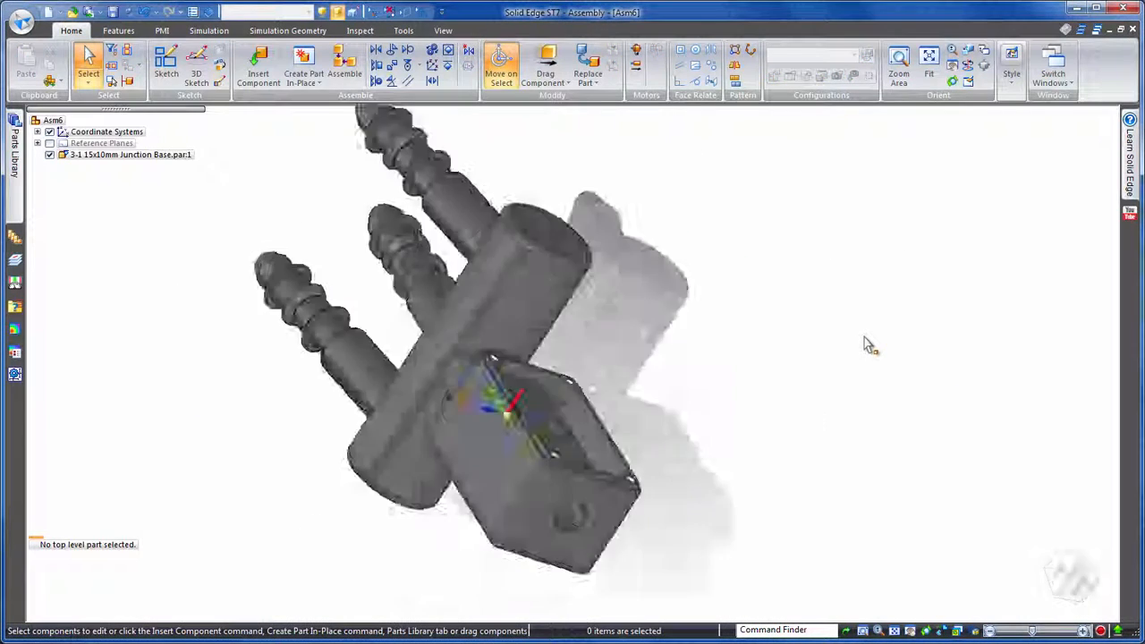
Insert PrecisionLine Flow Sensor from the parts library and assemble it onto the open housing, aligned with the corner screw holes
click(11, 158)
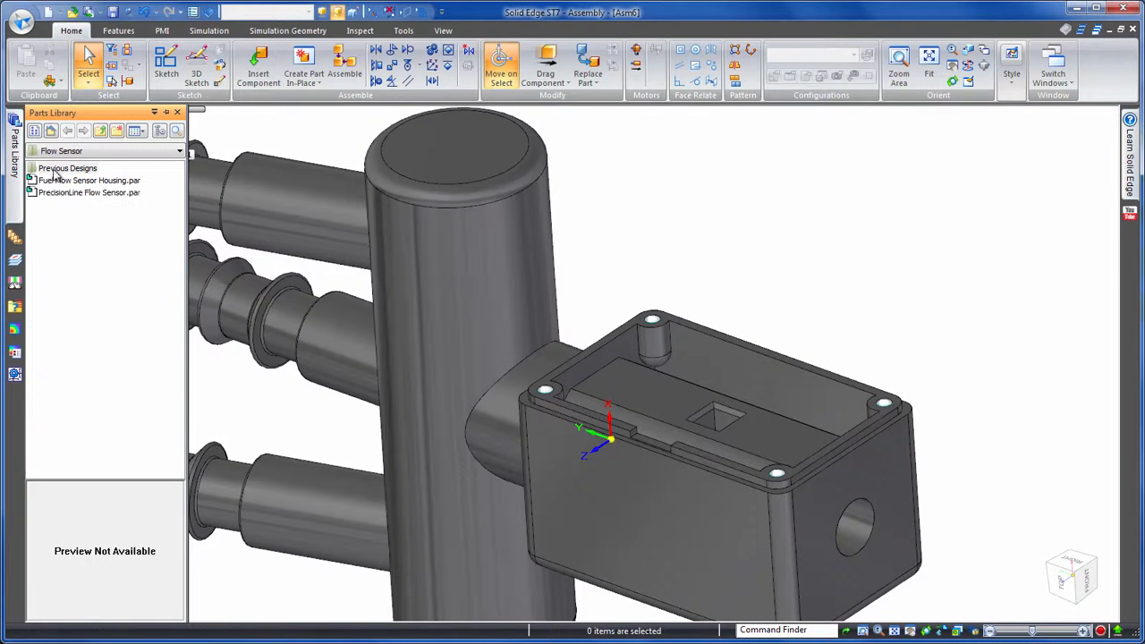
drag(55, 195, 726, 240)
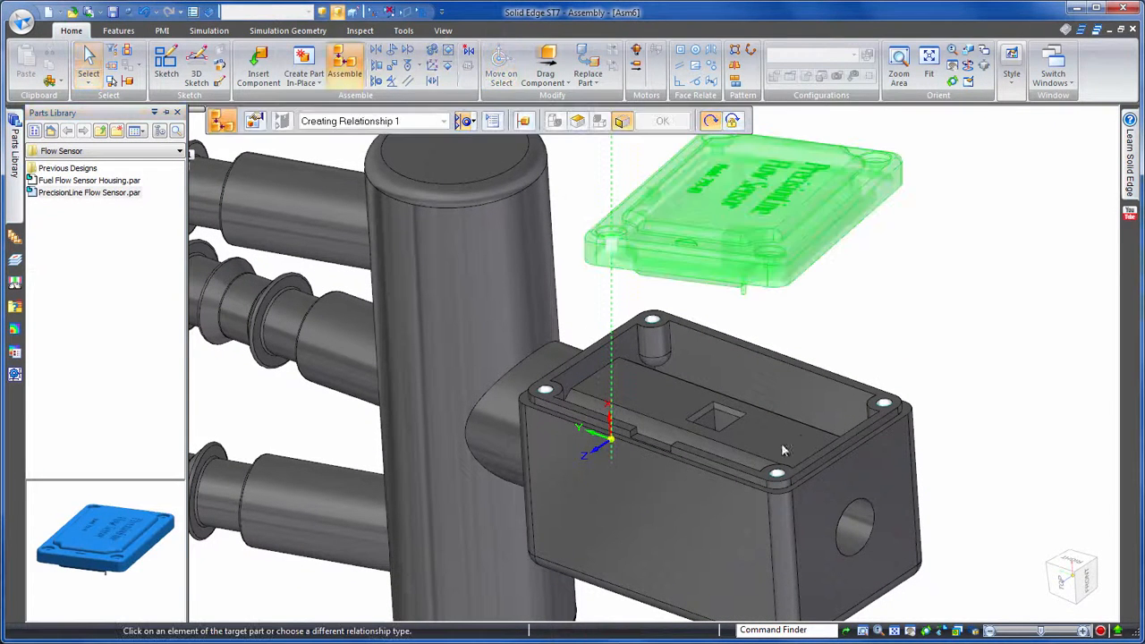
click(780, 476)
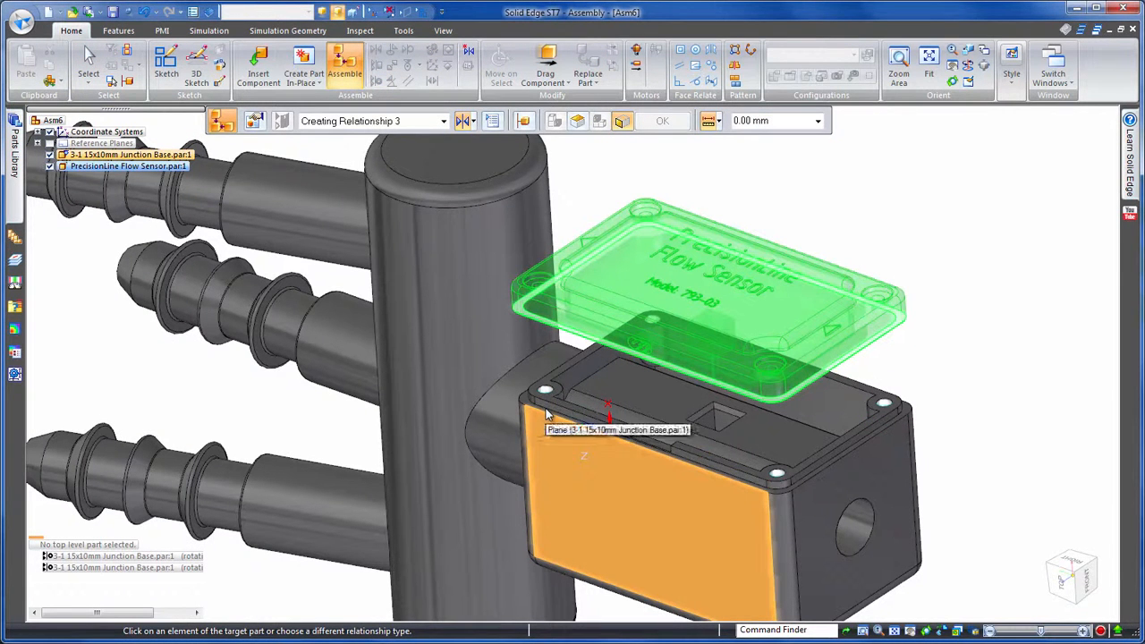
right_click(548, 413)
click(614, 433)
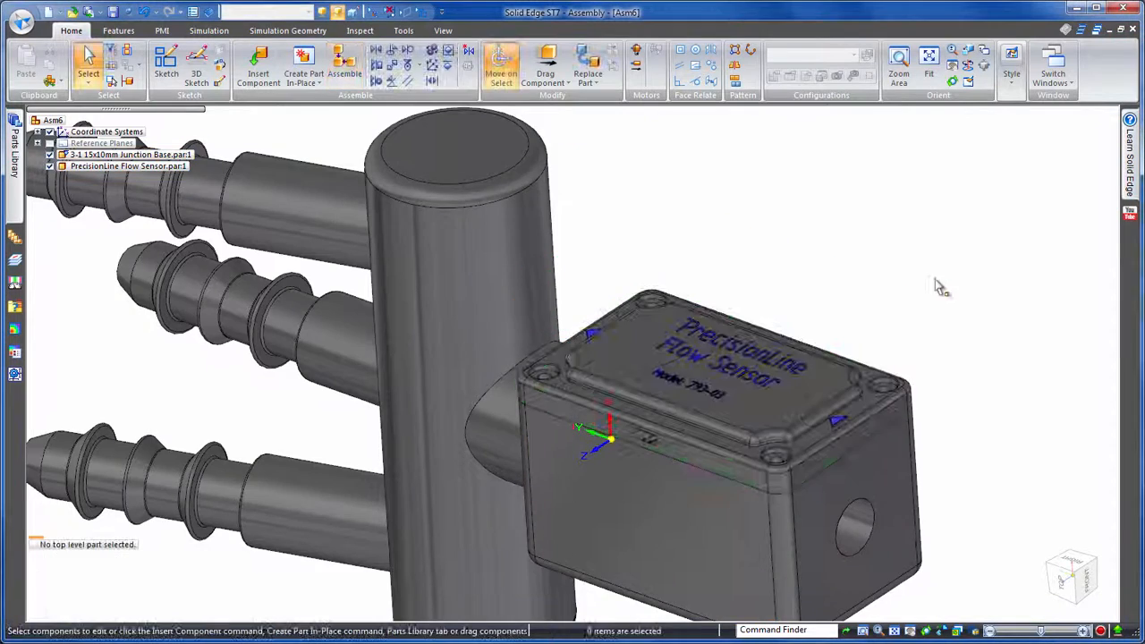
key(Home)
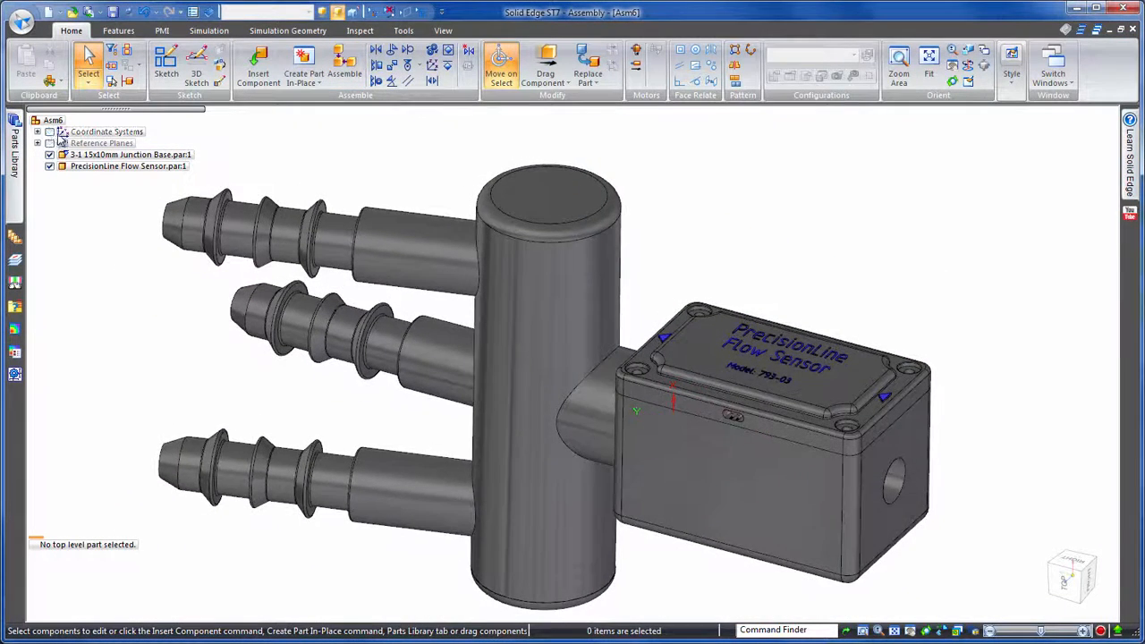